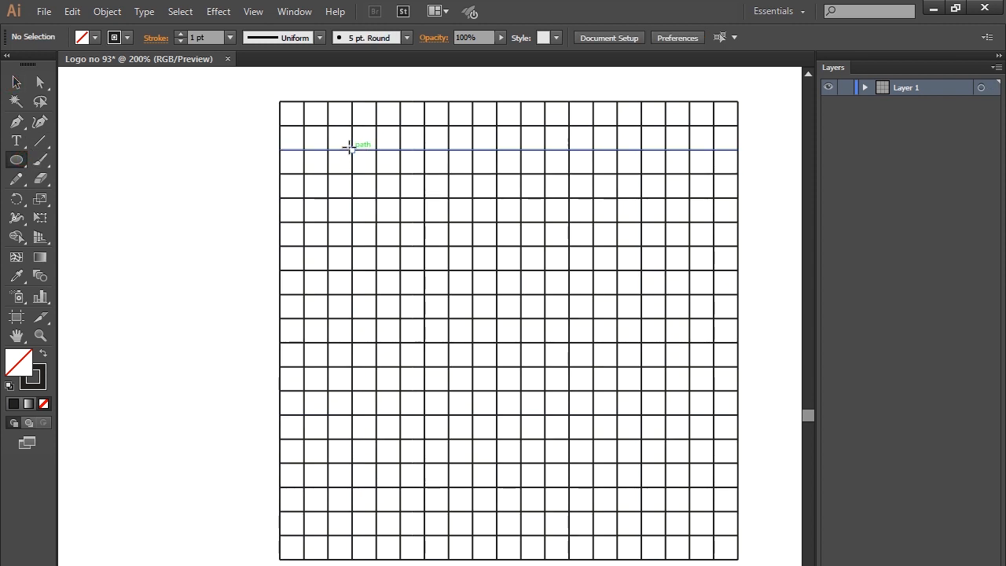
Draw nine concentric circles centred on the grid, from the full grid size inward, each one cell smaller all round
mouse_move(280, 101)
mouse_down()
mouse_move(388, 178)
mouse_move(631, 386)
mouse_move(738, 511)
mouse_up()
drag(304, 125, 713, 467)
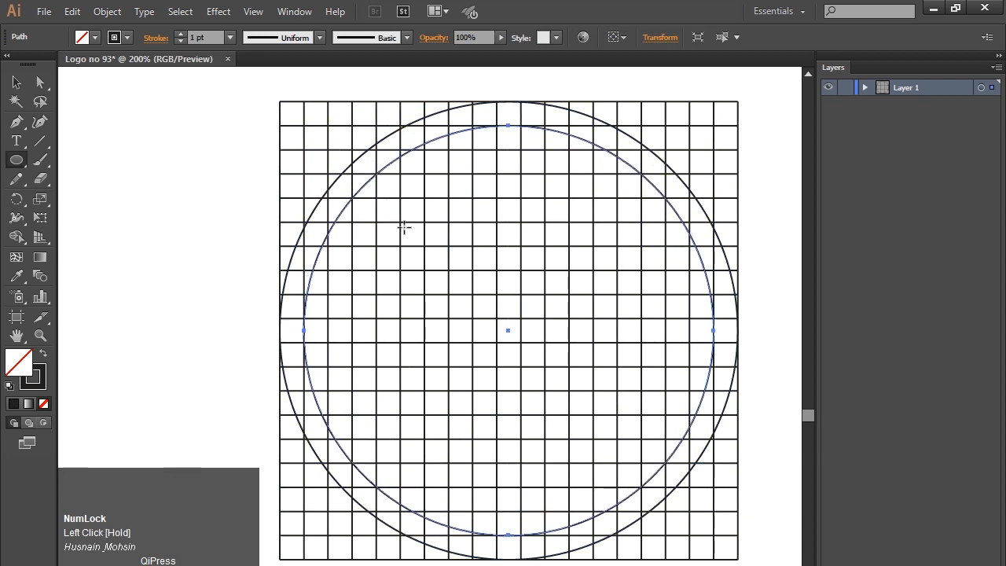
drag(329, 150, 689, 479)
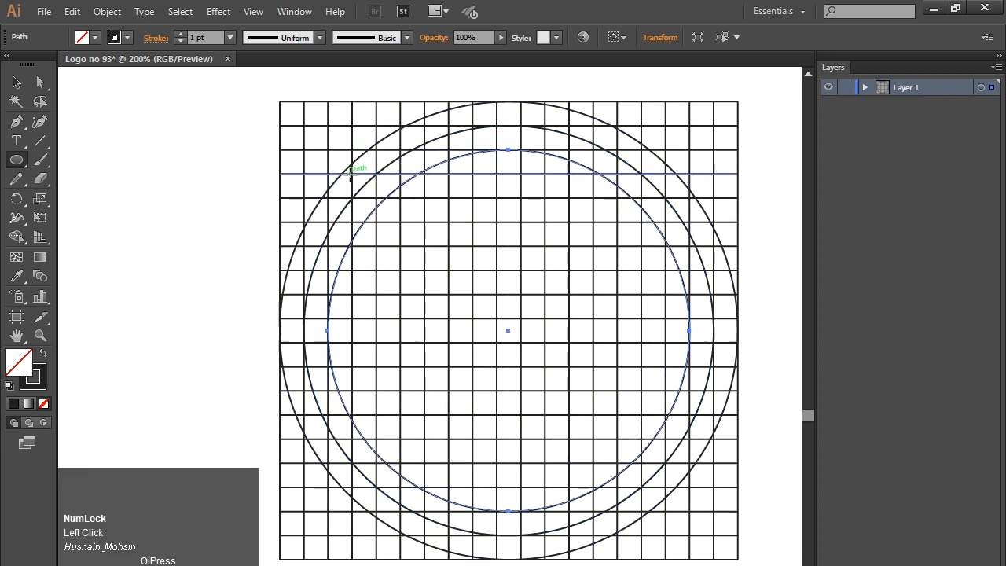
drag(352, 176, 665, 487)
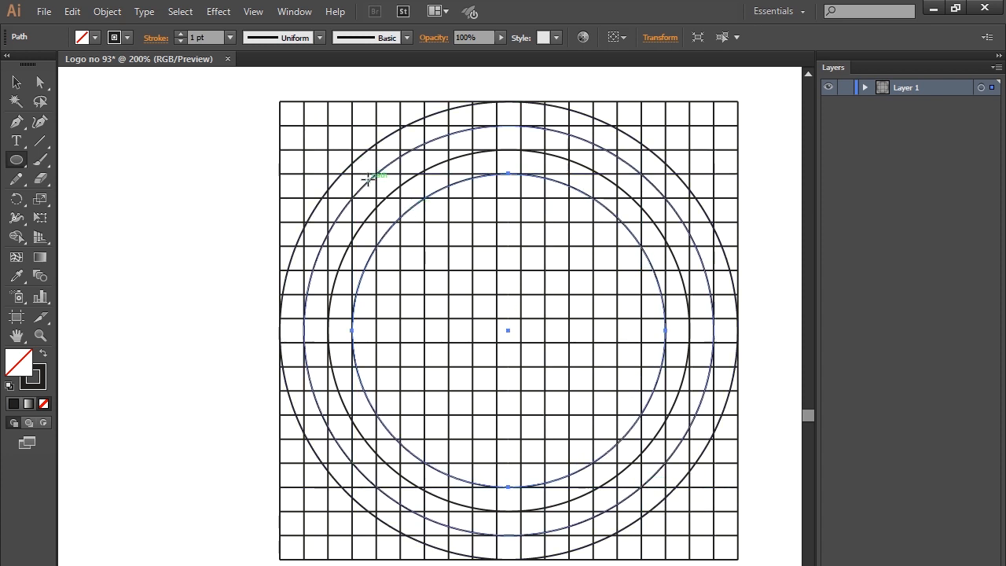
drag(376, 197, 633, 405)
drag(400, 222, 617, 437)
drag(425, 246, 592, 414)
drag(449, 271, 569, 390)
drag(471, 293, 545, 366)
Select the grid and circles and merge the full-height centre column into one vertical bar with Shape Builder
click(15, 82)
drag(260, 87, 749, 565)
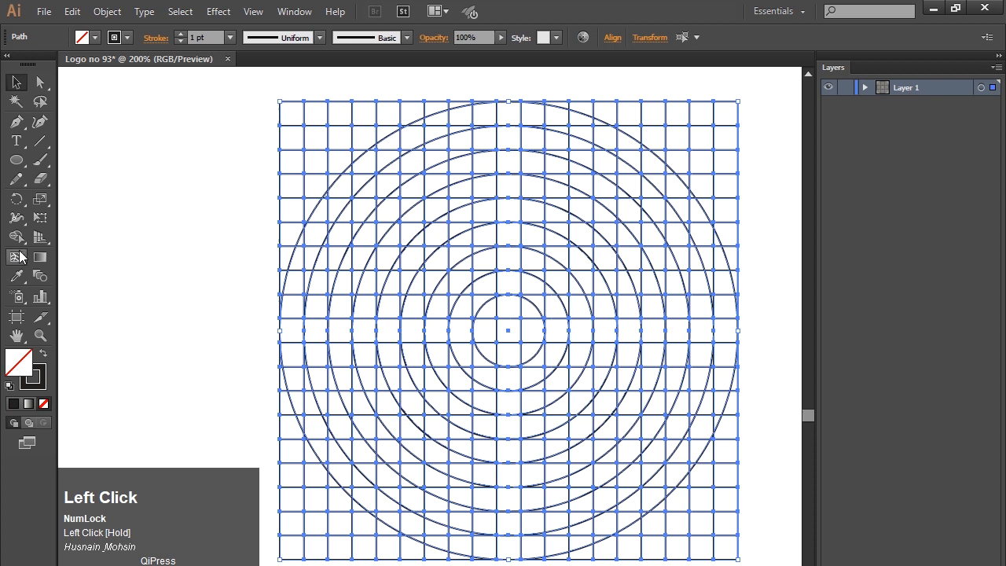
click(15, 236)
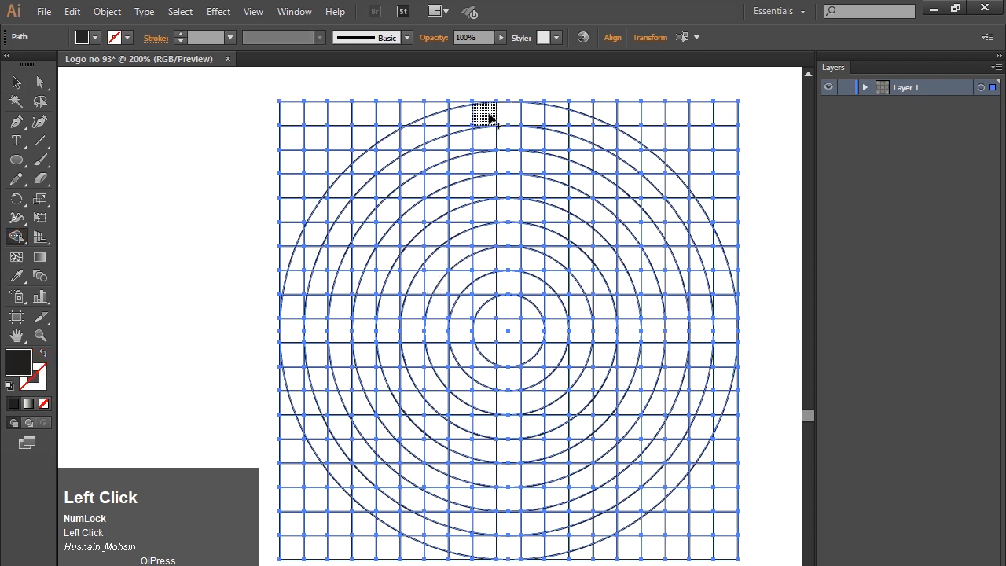
mouse_move(510, 112)
mouse_down()
mouse_move(518, 233)
mouse_move(501, 212)
mouse_up()
drag(507, 129, 511, 546)
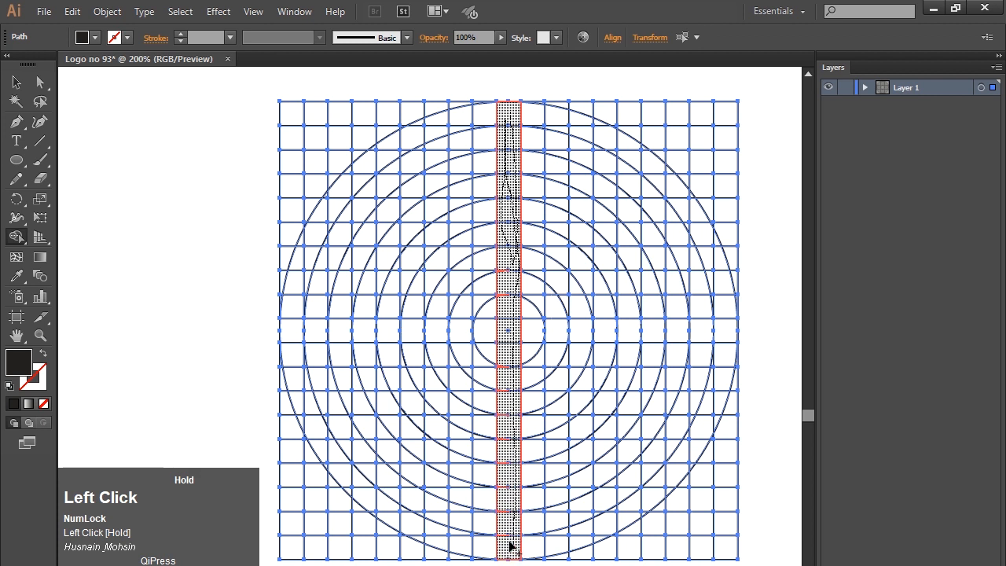
drag(506, 276, 510, 231)
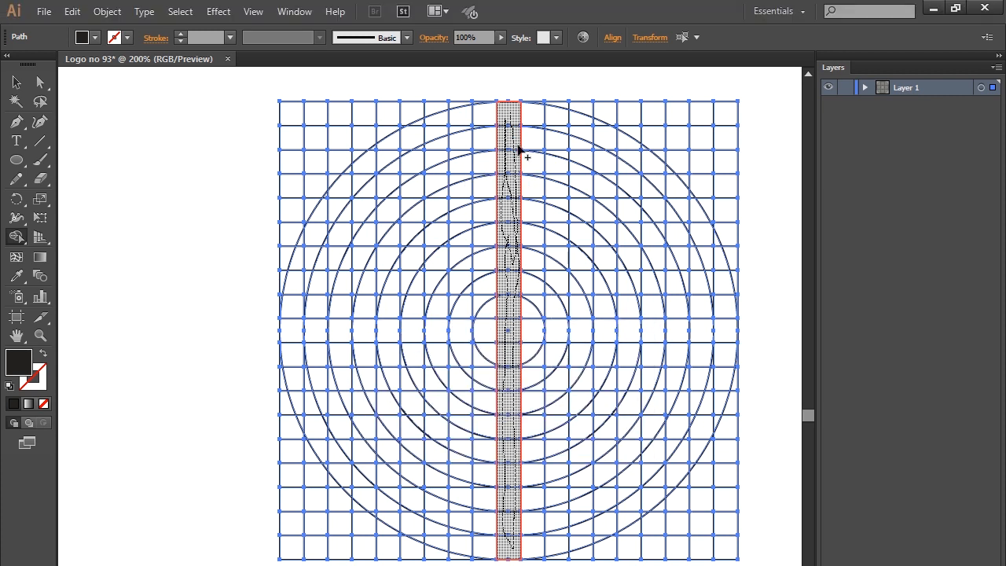
Merge the right half of the outermost ring, including its small corner pieces, with the centre bar into a D shape
mouse_move(522, 110)
mouse_down()
mouse_move(617, 145)
mouse_move(660, 174)
mouse_move(705, 245)
mouse_move(725, 329)
mouse_move(711, 415)
mouse_move(673, 475)
mouse_move(581, 539)
mouse_move(523, 550)
mouse_up()
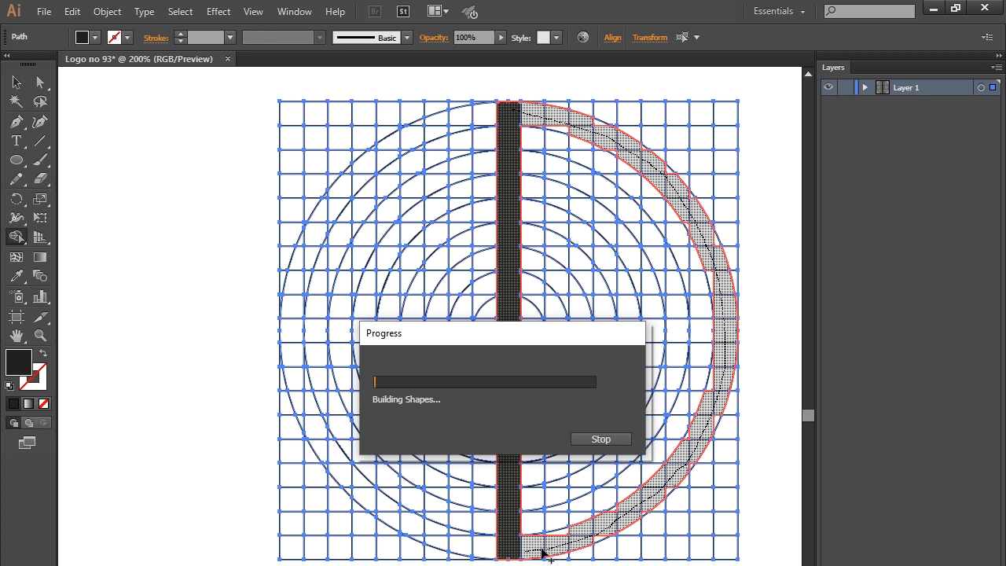
click(543, 548)
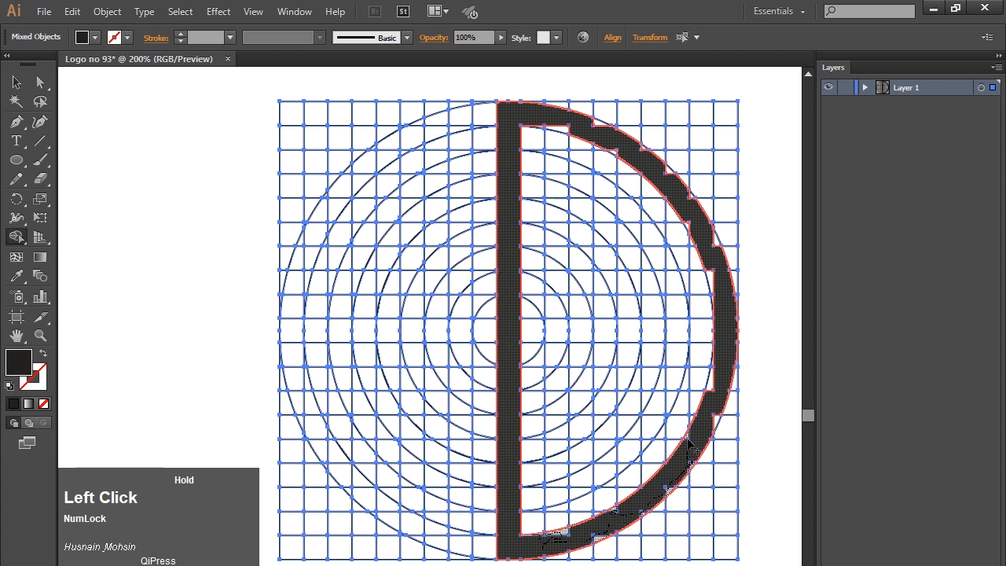
drag(714, 398, 720, 358)
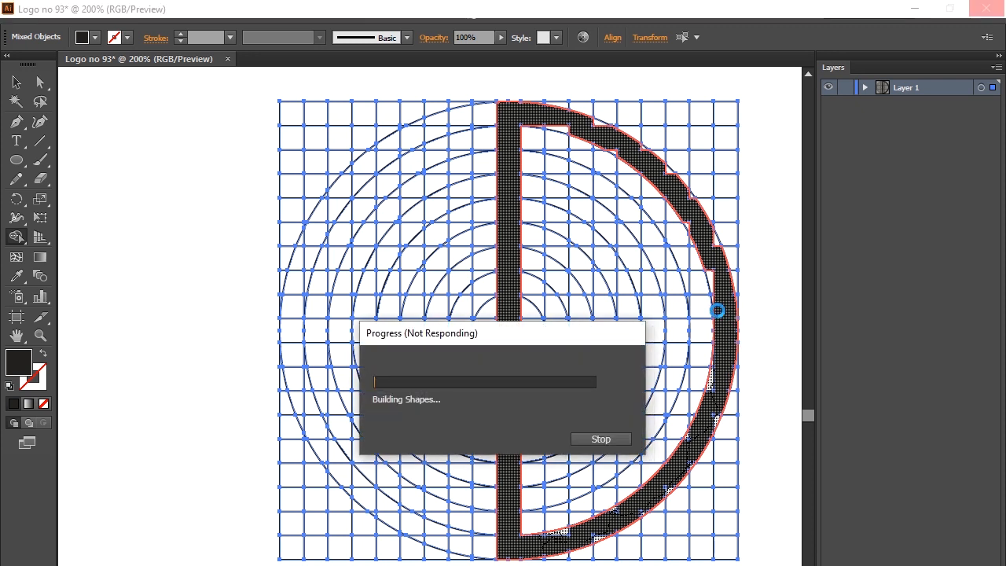
drag(718, 310, 714, 264)
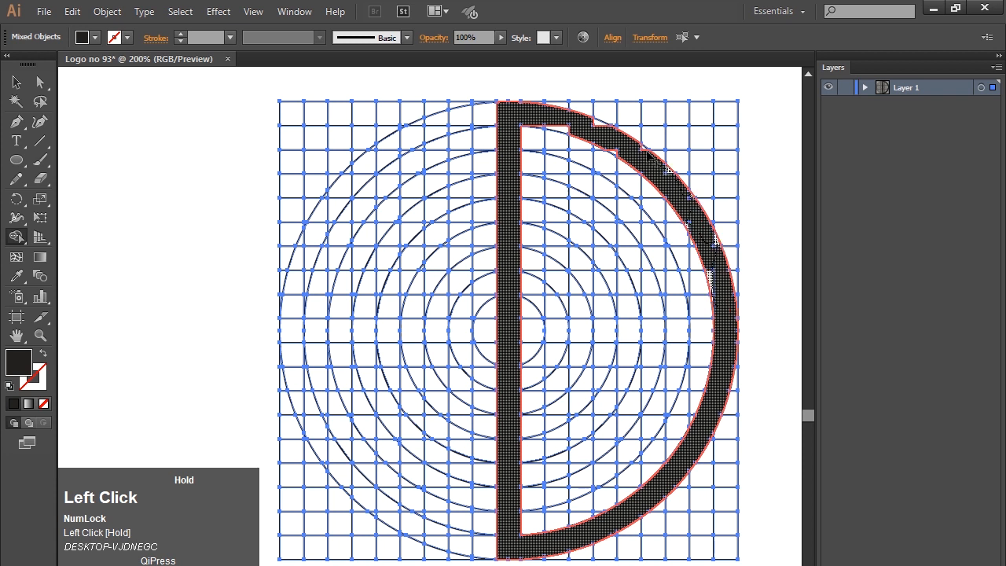
drag(562, 129, 523, 121)
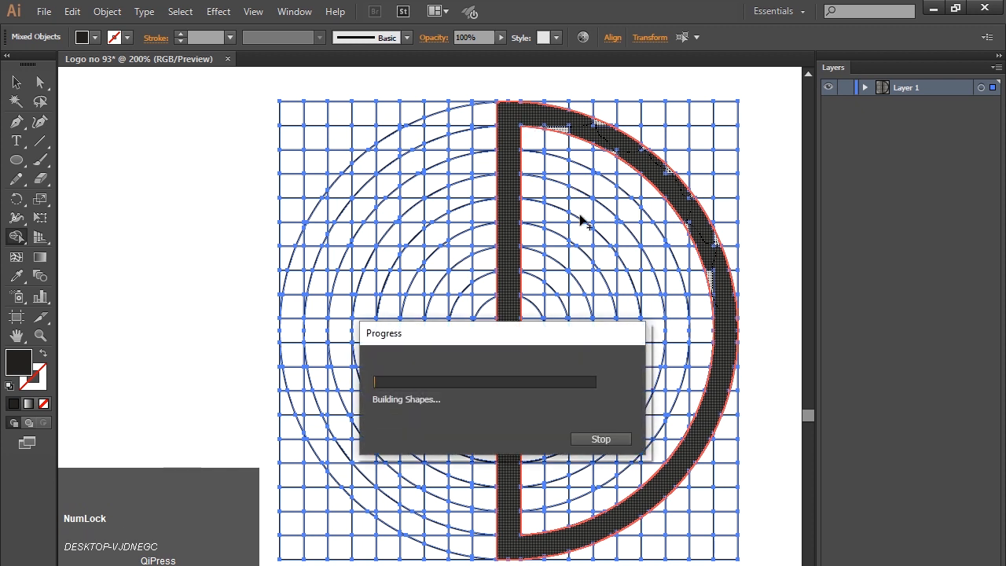
Merge the second column right of the centre bar into a vertical bar bounded by the third circle
click(553, 167)
drag(553, 167, 554, 498)
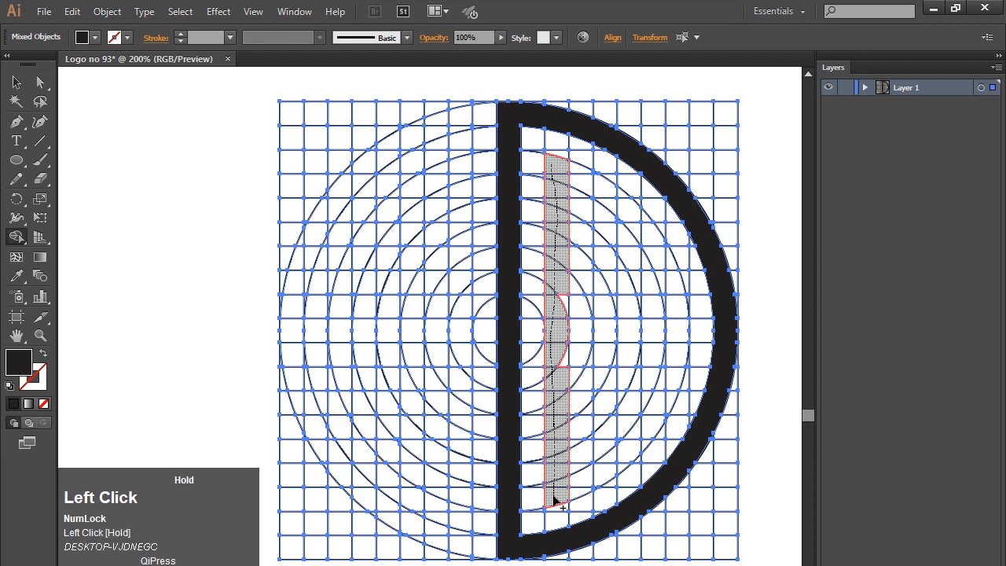
drag(564, 335, 564, 289)
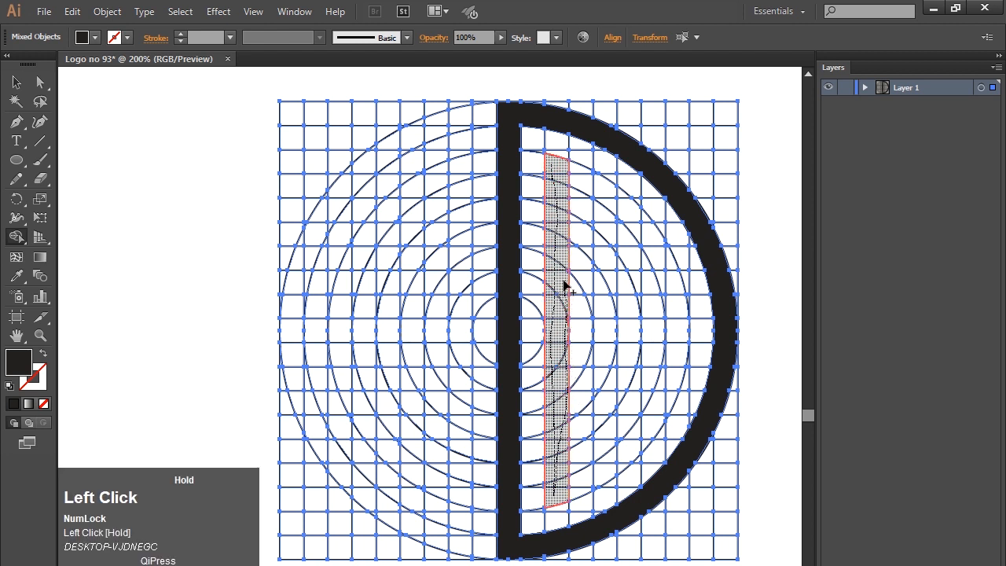
drag(567, 335, 555, 387)
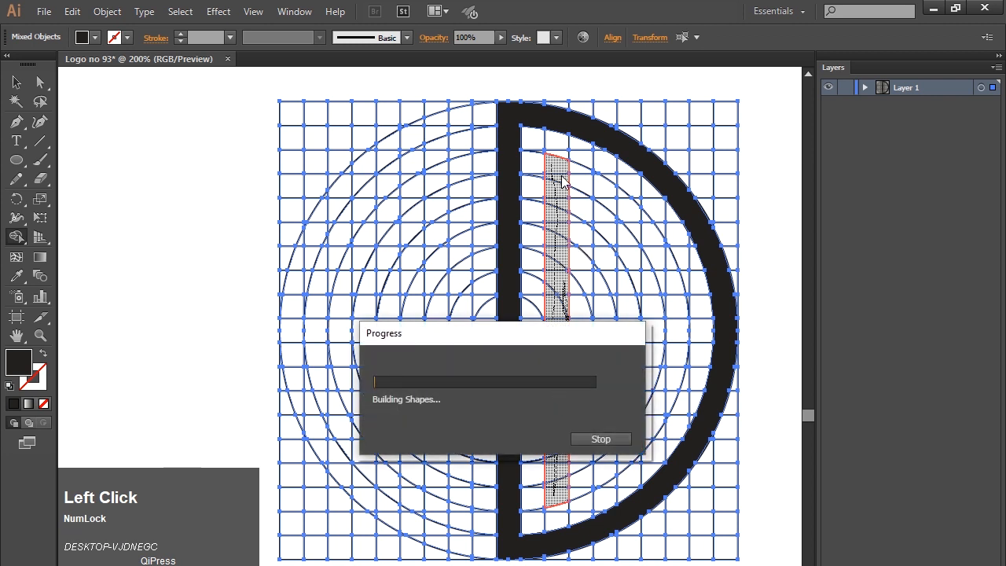
Merge the right arc between the third and fourth circles with the shorter bar into a smaller nested D
mouse_move(569, 172)
mouse_down()
mouse_move(618, 198)
mouse_move(643, 230)
mouse_move(676, 318)
mouse_move(645, 434)
mouse_move(585, 492)
mouse_up()
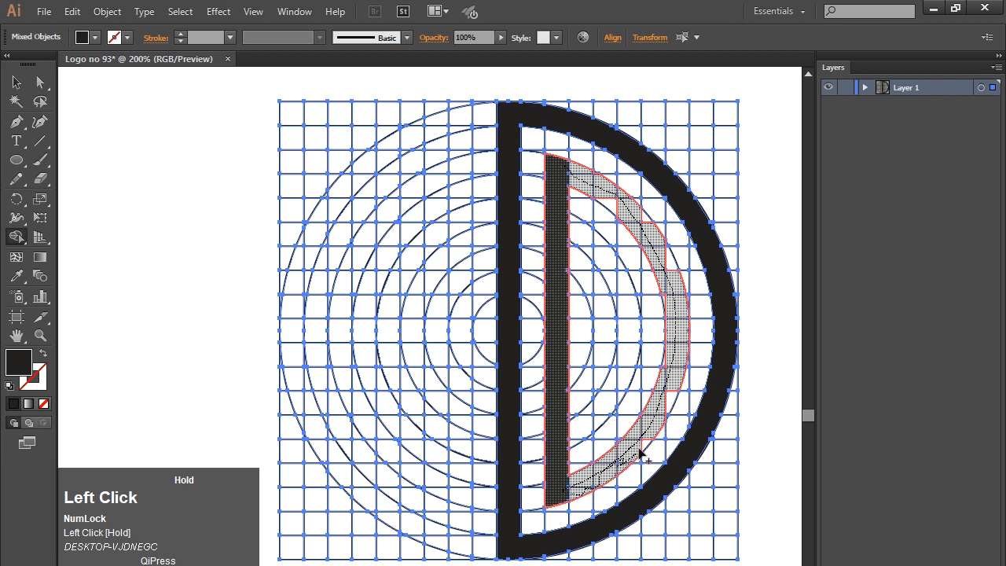
mouse_move(657, 421)
mouse_down()
mouse_move(671, 398)
mouse_move(667, 380)
mouse_up()
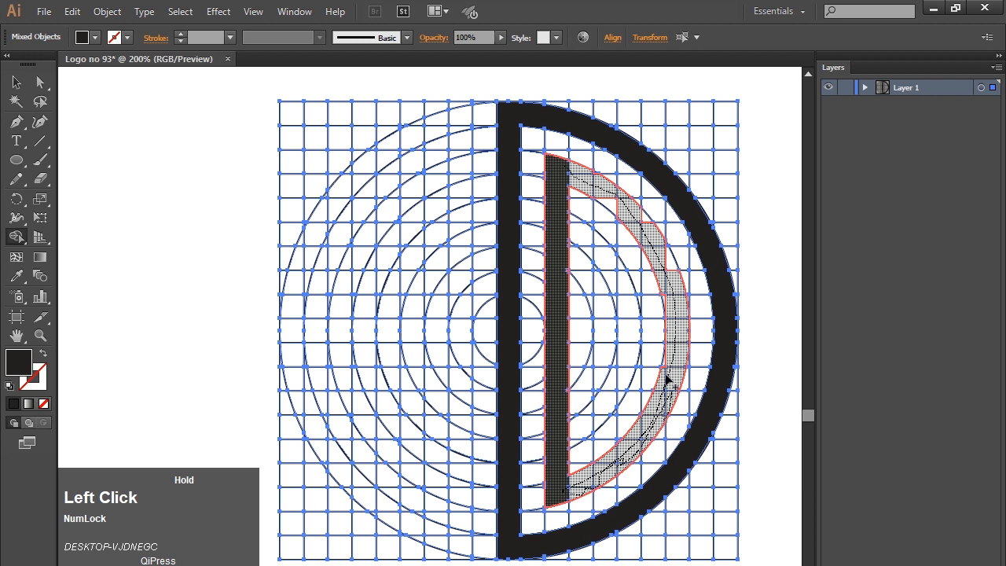
mouse_move(681, 322)
mouse_down()
mouse_move(663, 242)
mouse_move(641, 243)
mouse_move(644, 223)
mouse_move(601, 178)
mouse_up()
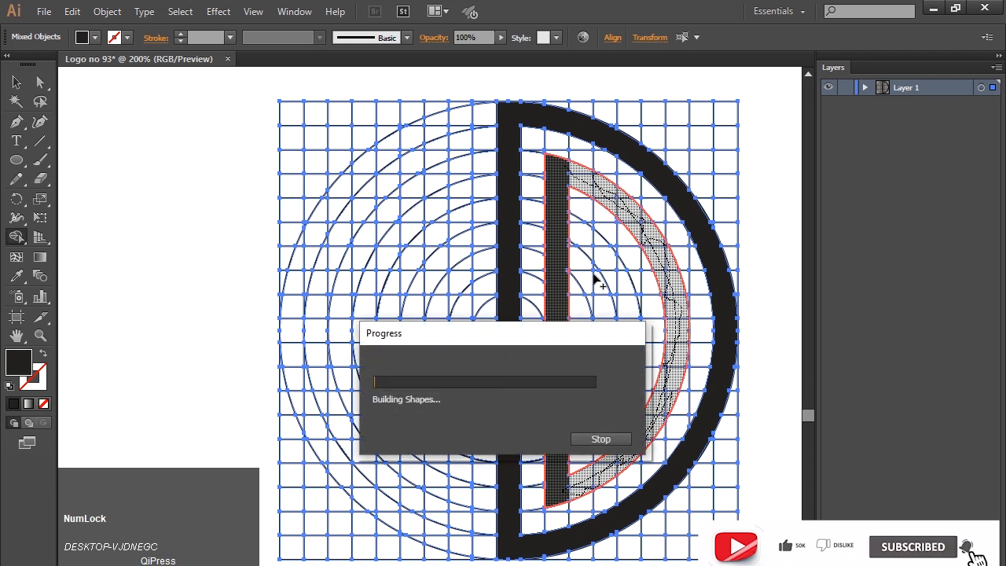
Merge the cells inside the fifth circle, one column right of the smaller D's bar, into a solid segment and deselect everything
mouse_move(596, 236)
mouse_down()
mouse_move(598, 417)
mouse_move(609, 383)
mouse_up()
mouse_move(614, 298)
mouse_down()
mouse_move(611, 257)
mouse_move(627, 295)
mouse_move(623, 383)
mouse_up()
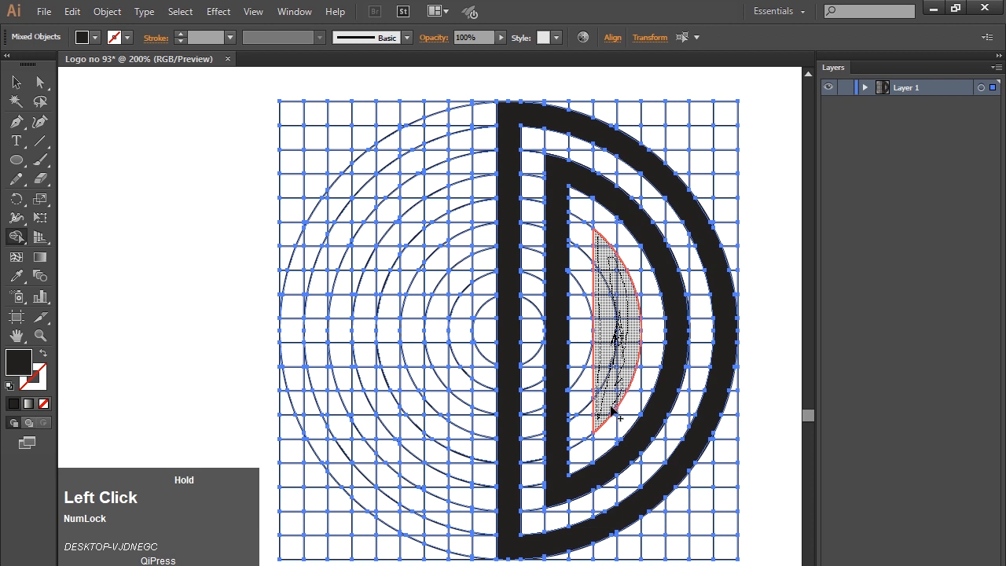
drag(618, 322, 617, 297)
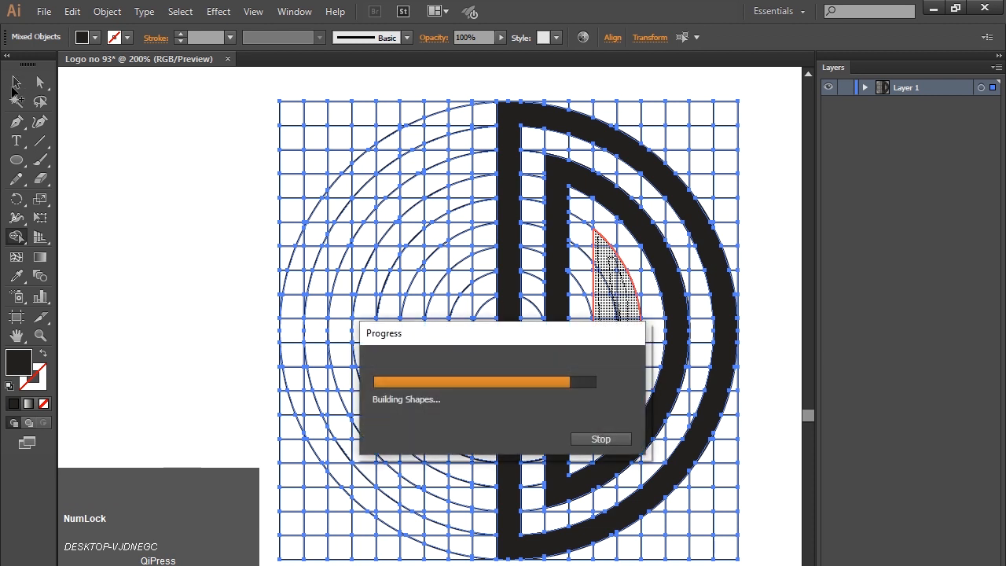
click(16, 81)
click(148, 262)
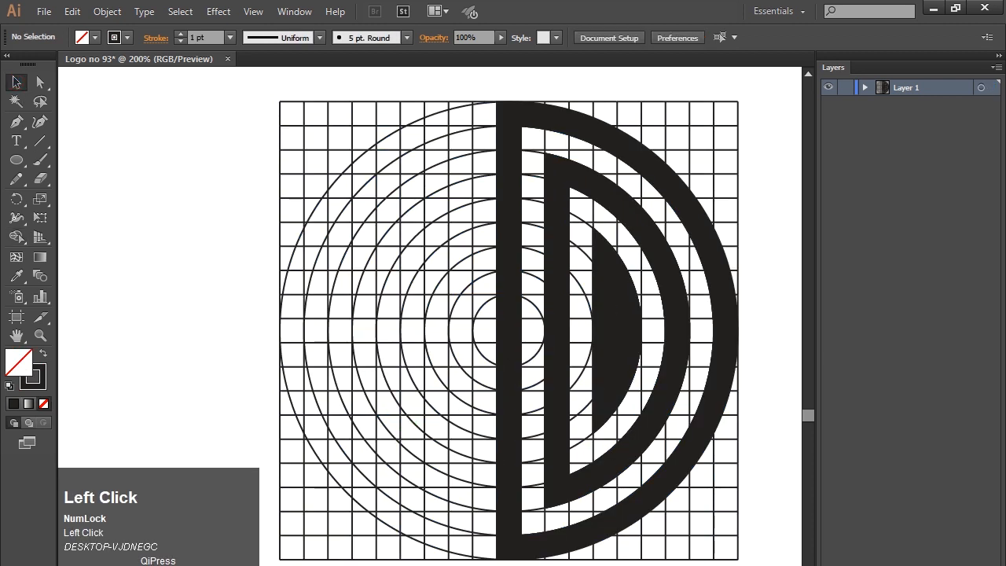
Reselect all the artwork and merge the left half of the outermost ring into a black arc, one column short of the centre bar
click(18, 236)
click(17, 82)
drag(265, 86, 741, 542)
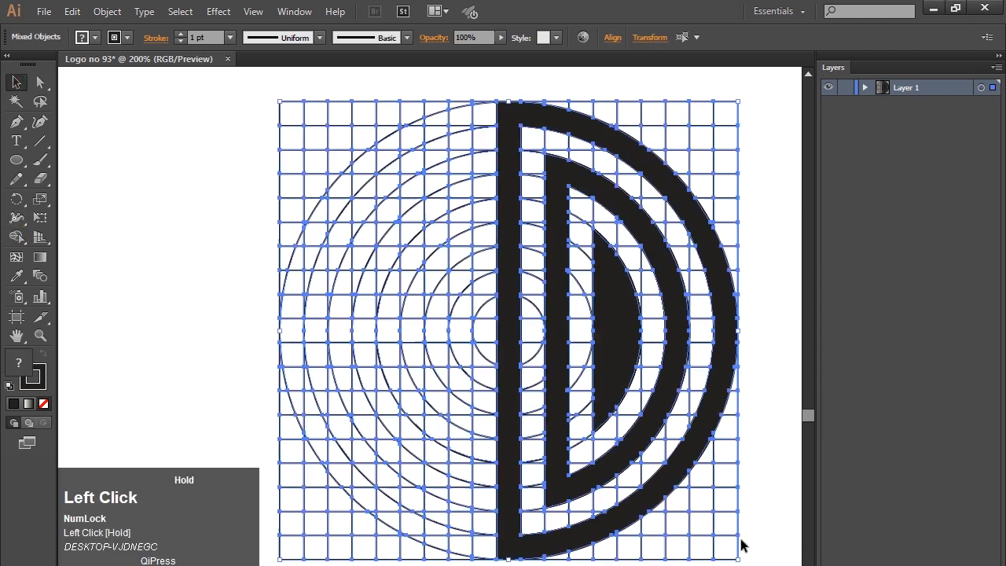
click(17, 236)
click(39, 359)
mouse_move(463, 115)
mouse_down()
mouse_move(381, 151)
mouse_move(328, 203)
mouse_move(304, 257)
mouse_move(295, 336)
mouse_move(330, 459)
mouse_move(360, 492)
mouse_move(462, 544)
mouse_up()
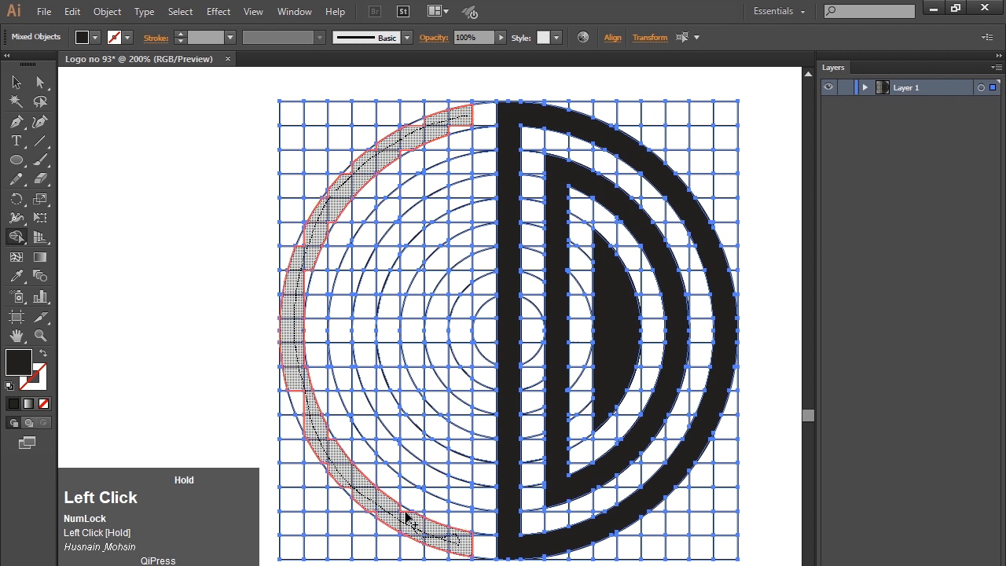
mouse_move(333, 471)
mouse_down()
mouse_move(327, 435)
mouse_move(288, 388)
mouse_move(304, 362)
mouse_move(293, 348)
mouse_move(305, 291)
mouse_up()
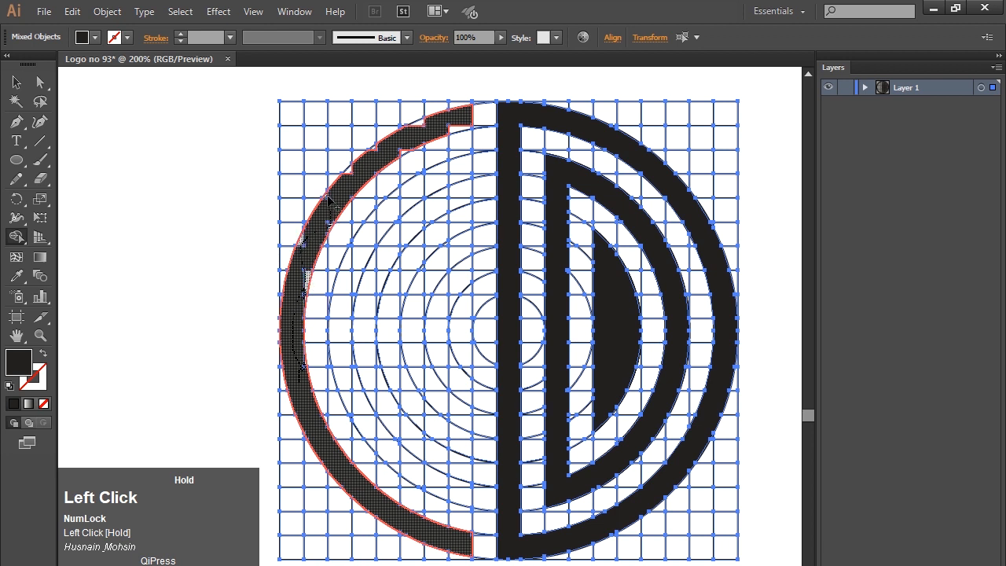
drag(373, 154, 377, 154)
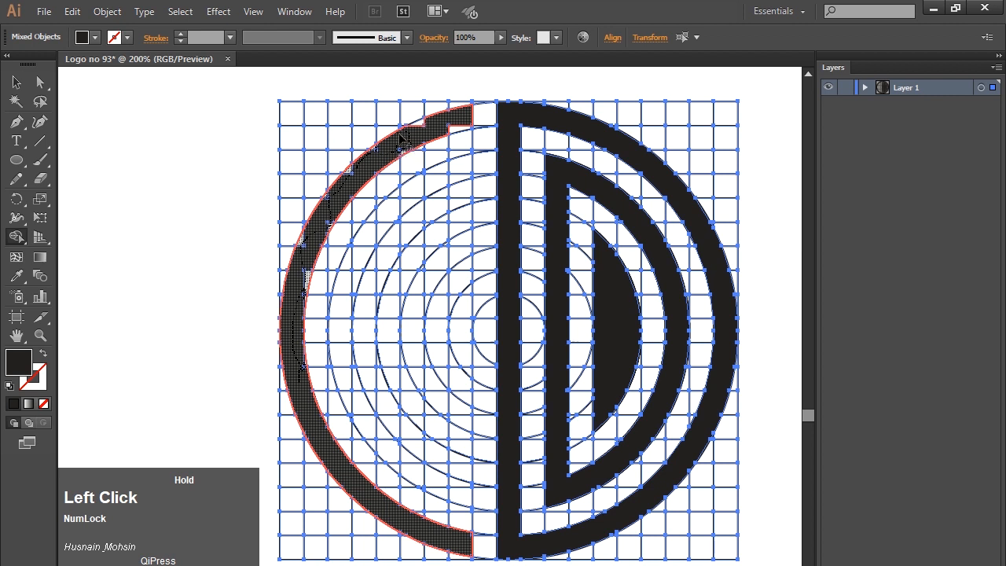
drag(458, 133, 429, 126)
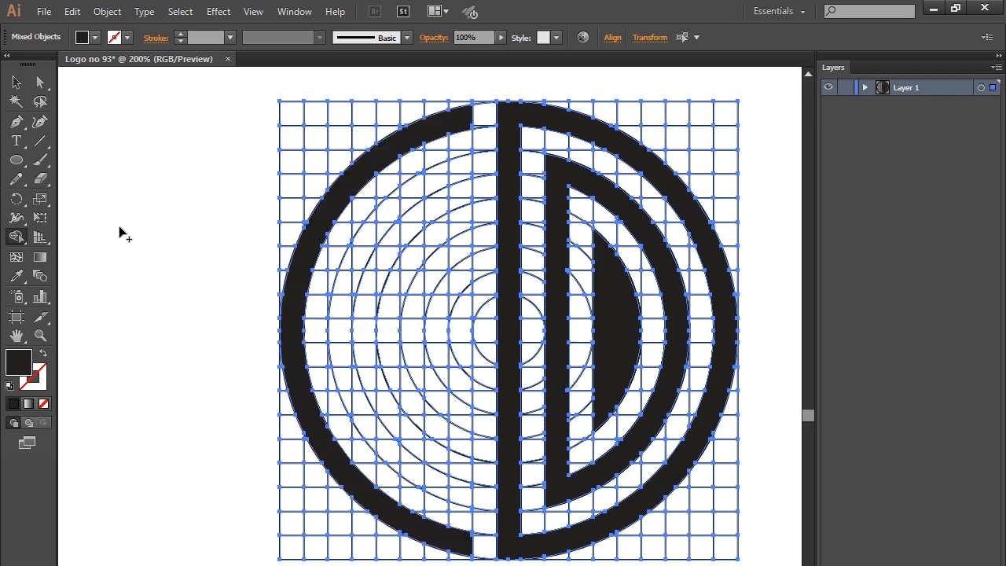
Try to merge the left arc between the third and fourth circles and erase the stray filled cell, and undo the attempt
mouse_move(464, 166)
mouse_down()
mouse_move(383, 214)
mouse_move(341, 304)
mouse_move(342, 375)
mouse_move(371, 434)
mouse_move(355, 417)
mouse_move(402, 471)
mouse_move(460, 497)
mouse_move(422, 485)
mouse_up()
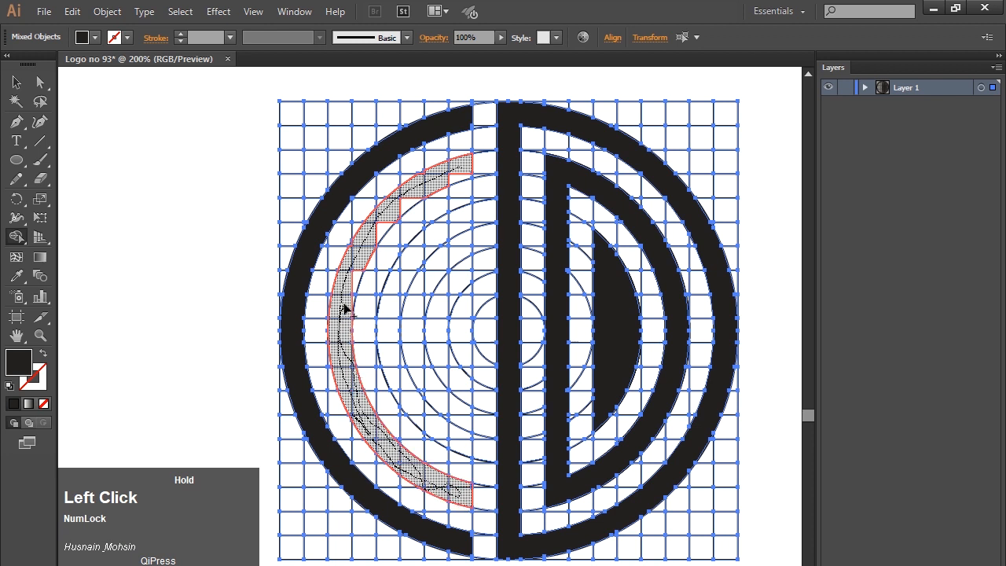
drag(351, 249, 366, 248)
key(ctrl)
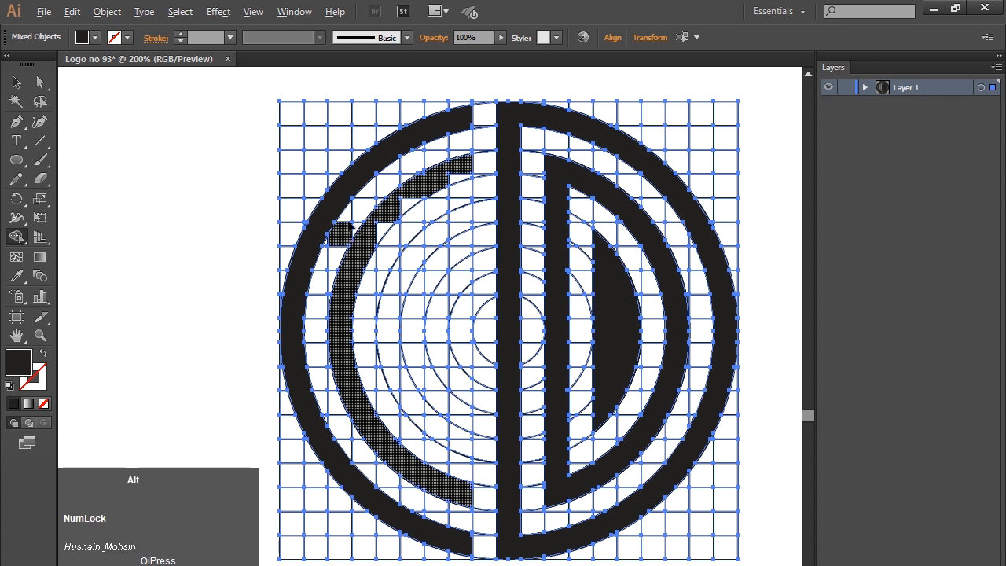
alt+click(350, 223)
drag(349, 224, 339, 237)
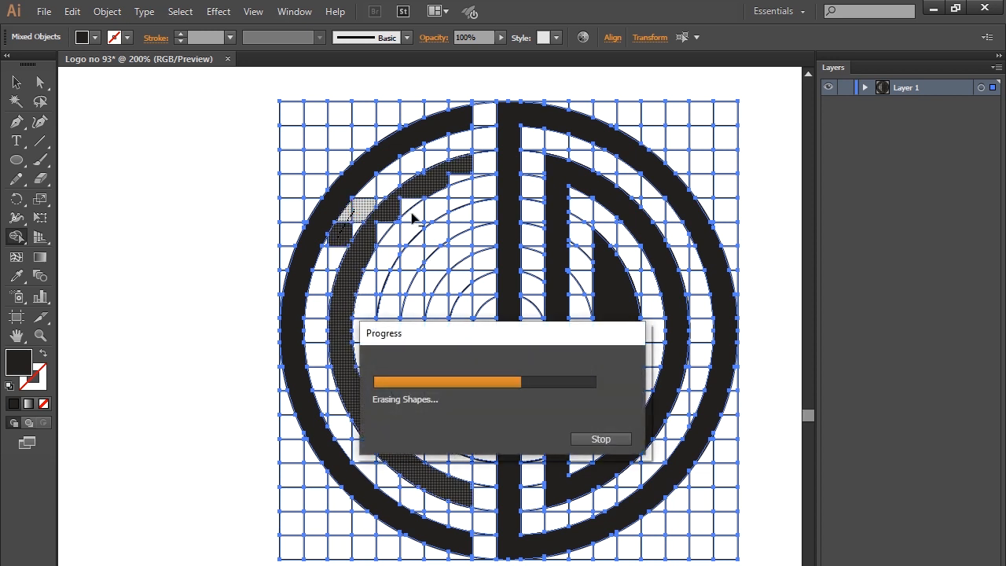
key(ctrl+z)
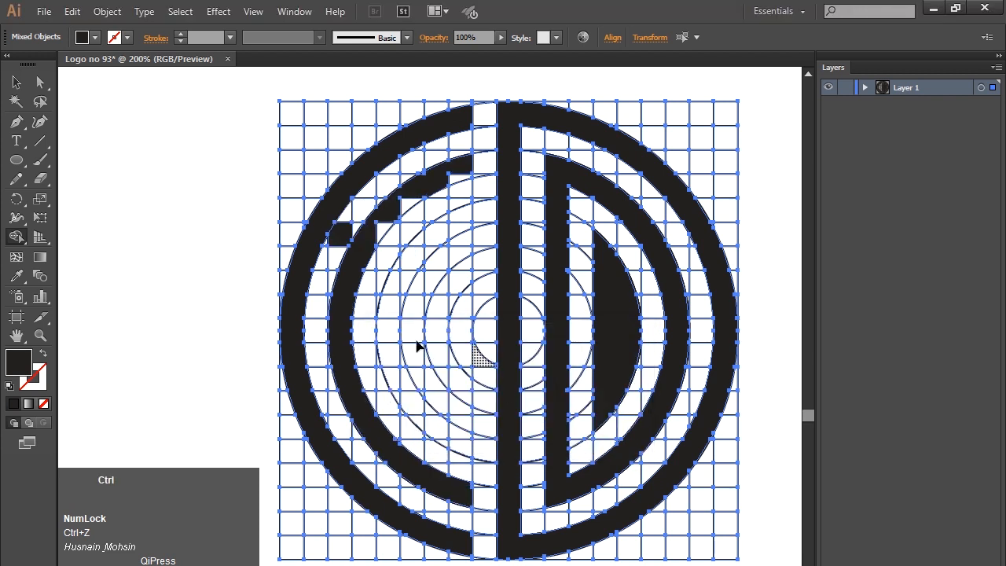
Merge the left arc between the third and fourth circles, with its small edge pieces, into one band ending a column before the centre bar
mouse_move(458, 167)
mouse_down()
mouse_move(390, 207)
mouse_move(363, 242)
mouse_move(344, 286)
mouse_move(343, 327)
mouse_move(346, 371)
mouse_move(380, 442)
mouse_move(463, 496)
mouse_up()
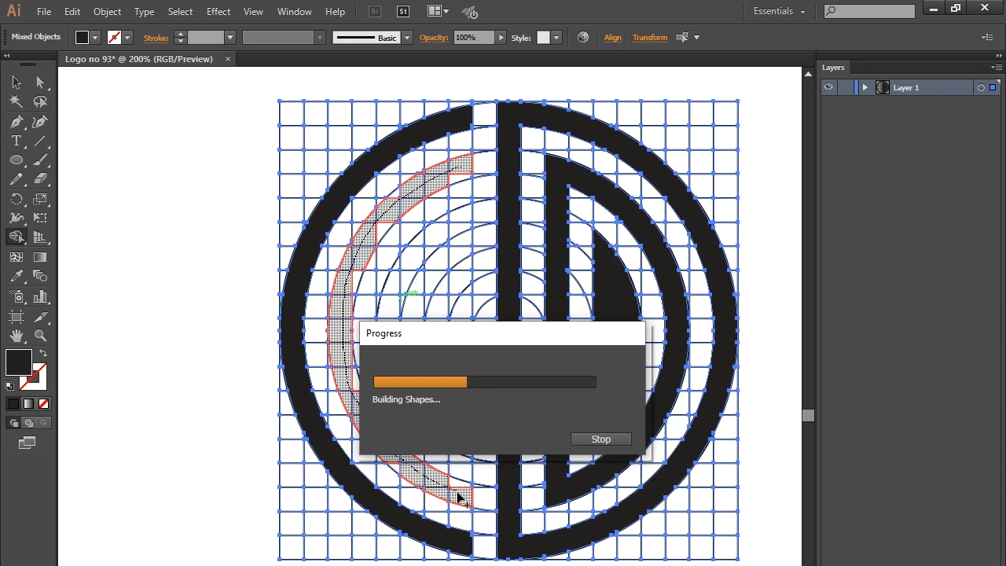
drag(462, 497, 449, 489)
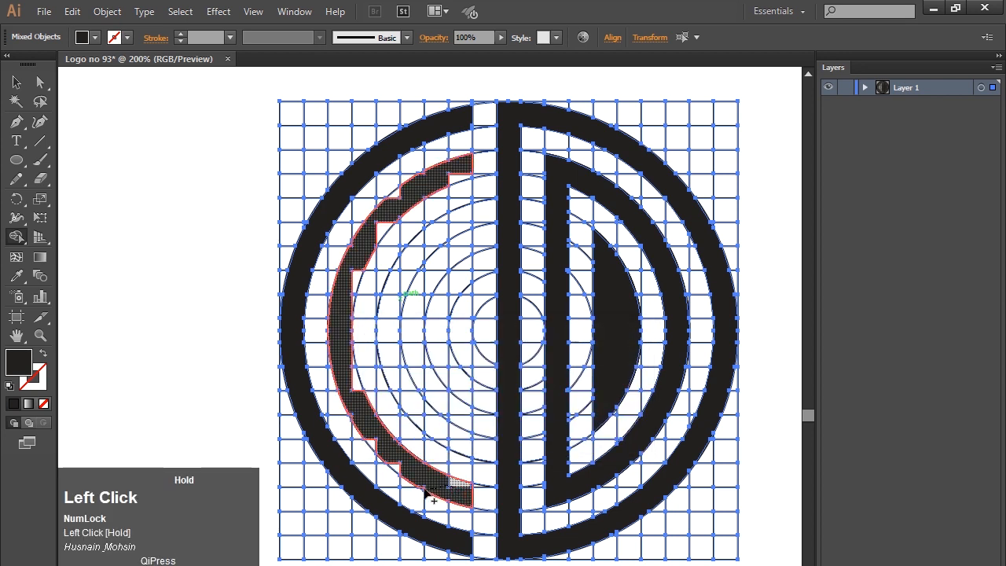
drag(366, 439, 338, 315)
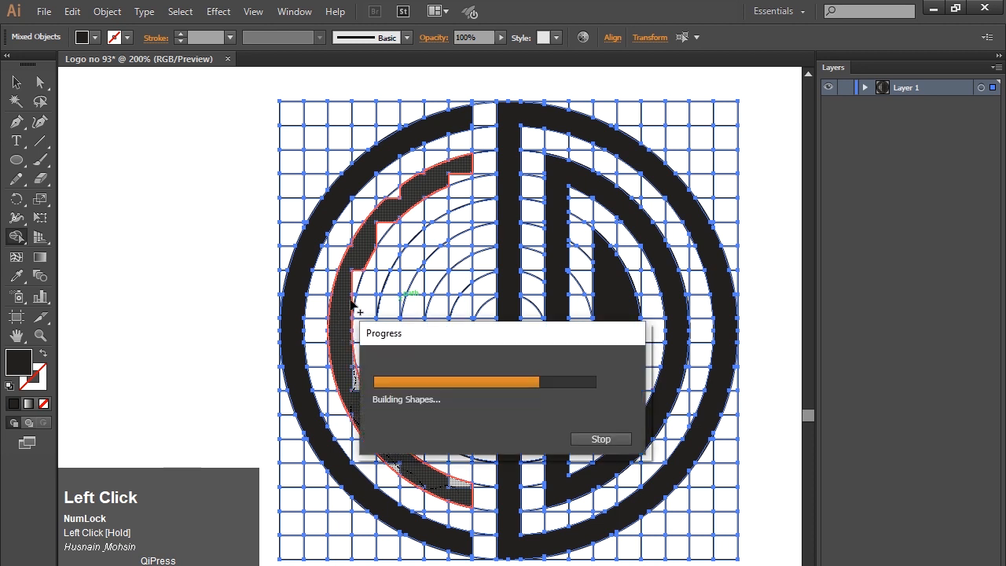
mouse_move(345, 307)
mouse_down()
mouse_move(359, 280)
mouse_move(355, 253)
mouse_move(383, 234)
mouse_up()
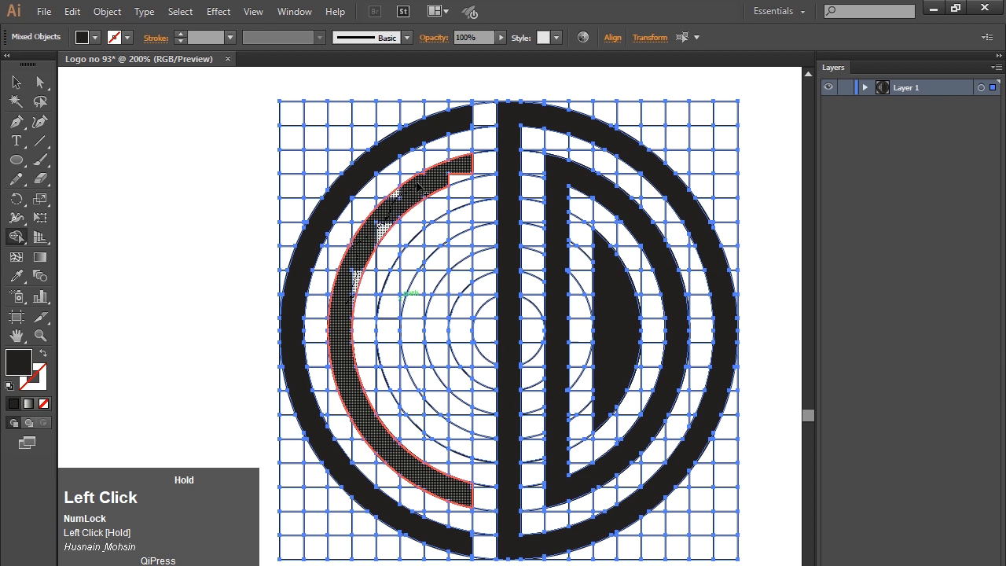
drag(446, 177, 461, 175)
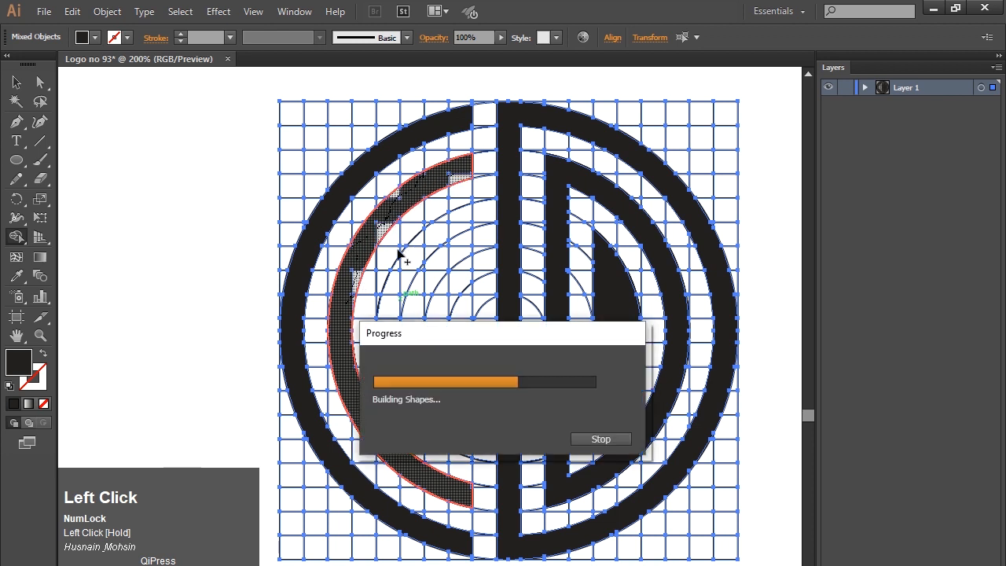
Merge the left arc between the fifth and sixth circles, with its leftover edge pieces, into one band ending a column before the centre bar
mouse_move(464, 213)
mouse_down()
mouse_move(405, 268)
mouse_move(385, 342)
mouse_move(413, 403)
mouse_move(462, 448)
mouse_up()
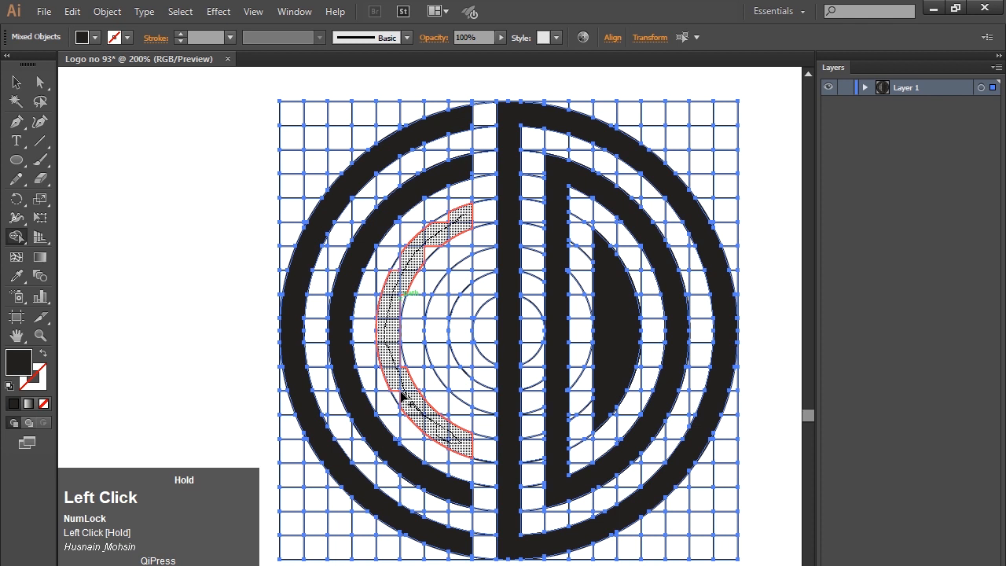
drag(403, 363, 404, 367)
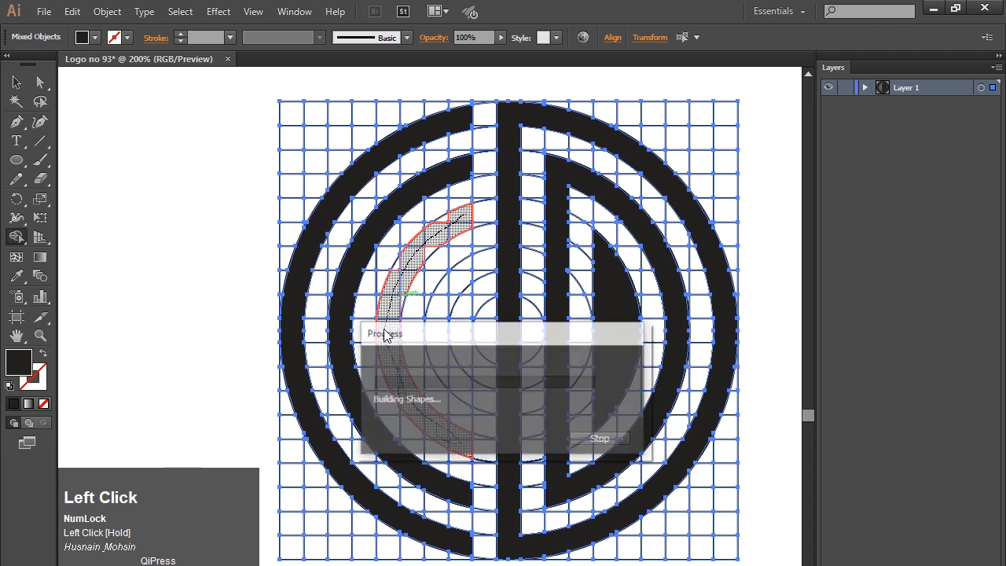
click(393, 281)
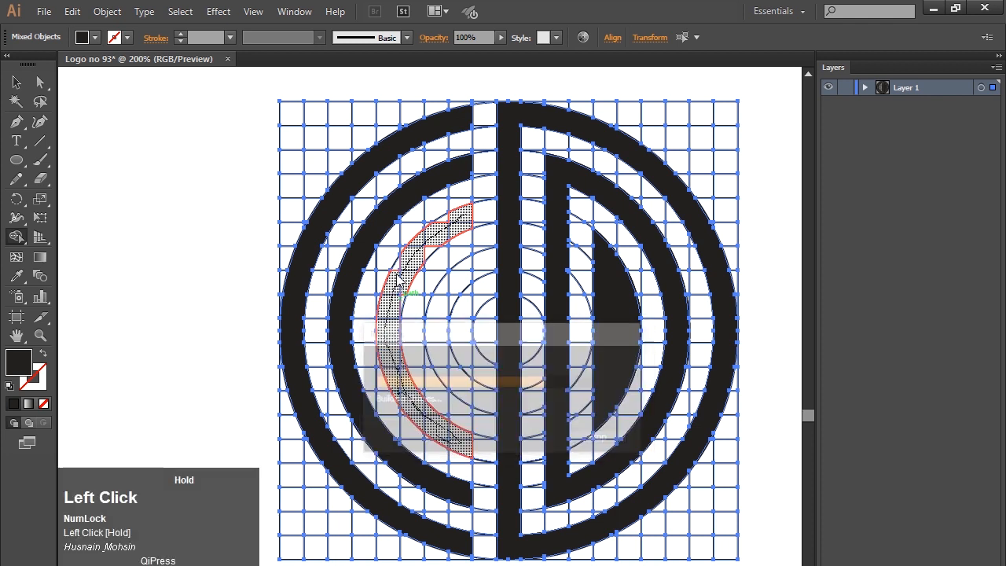
click(397, 270)
drag(395, 287, 427, 254)
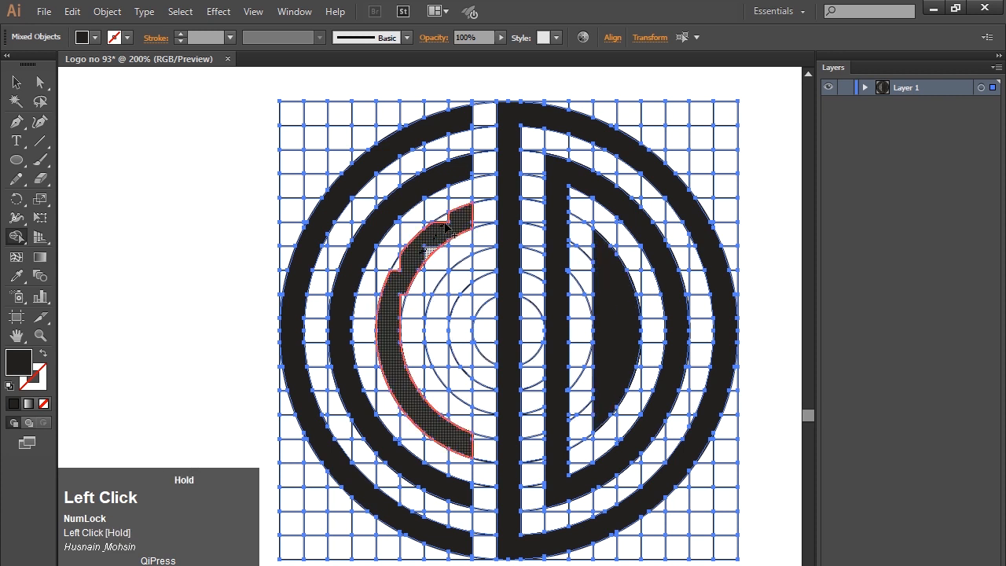
drag(400, 300, 380, 292)
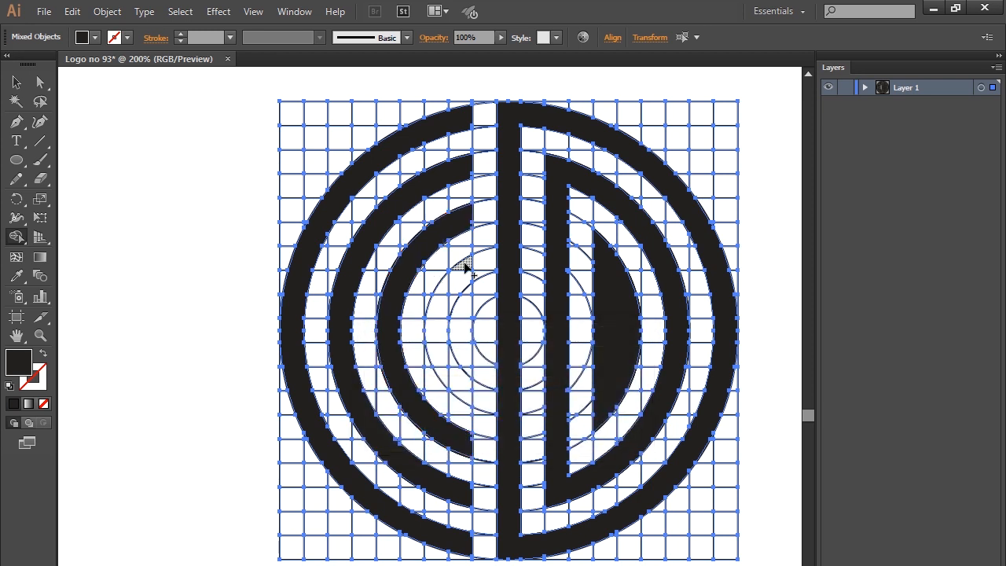
Merge the left arc between the seventh and eighth circles into a solid innermost band and deselect the artwork
drag(465, 267, 440, 305)
mouse_move(442, 359)
mouse_down()
mouse_move(466, 398)
mouse_move(445, 356)
mouse_up()
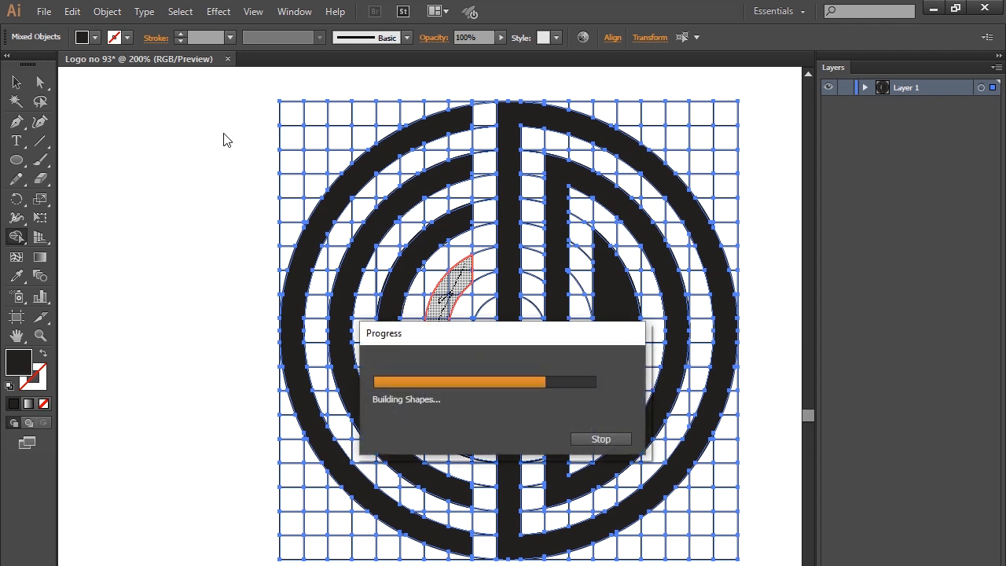
click(17, 82)
click(106, 157)
Select all the unfilled grid and circle outlines with the Magic Wand and delete them
click(16, 101)
click(303, 125)
key(Delete)
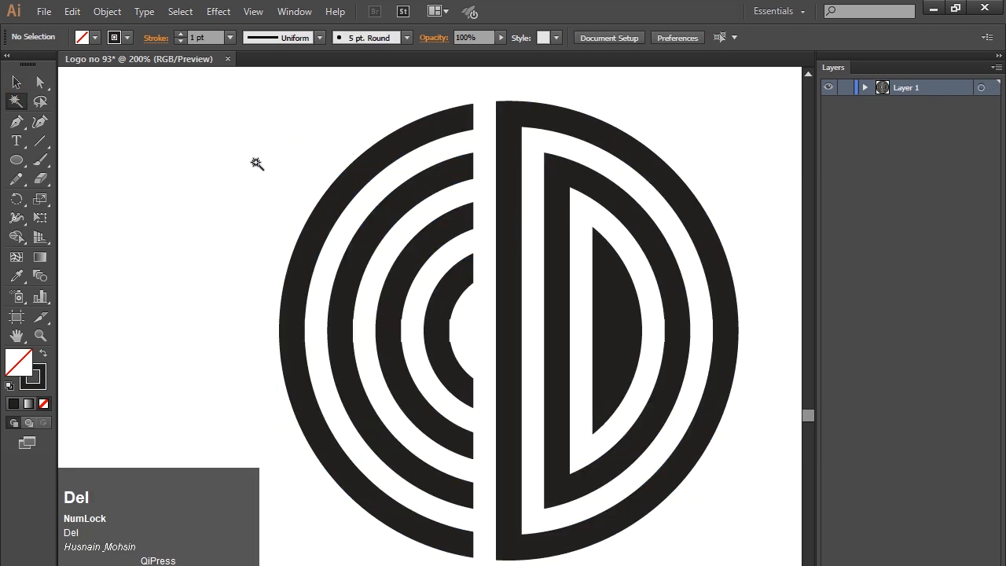
Select the whole emblem and set its stroke to None
click(16, 83)
drag(322, 93, 674, 560)
click(130, 38)
click(11, 63)
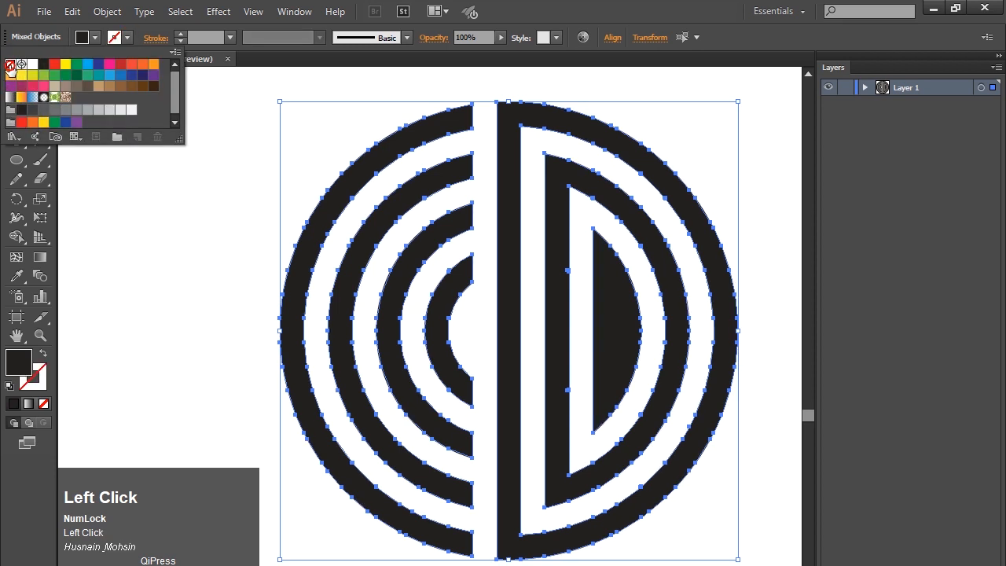
Try merging the smaller D with the shapes around it using Shape Builder, and undo the attempt
click(175, 237)
click(21, 235)
drag(185, 281, 511, 319)
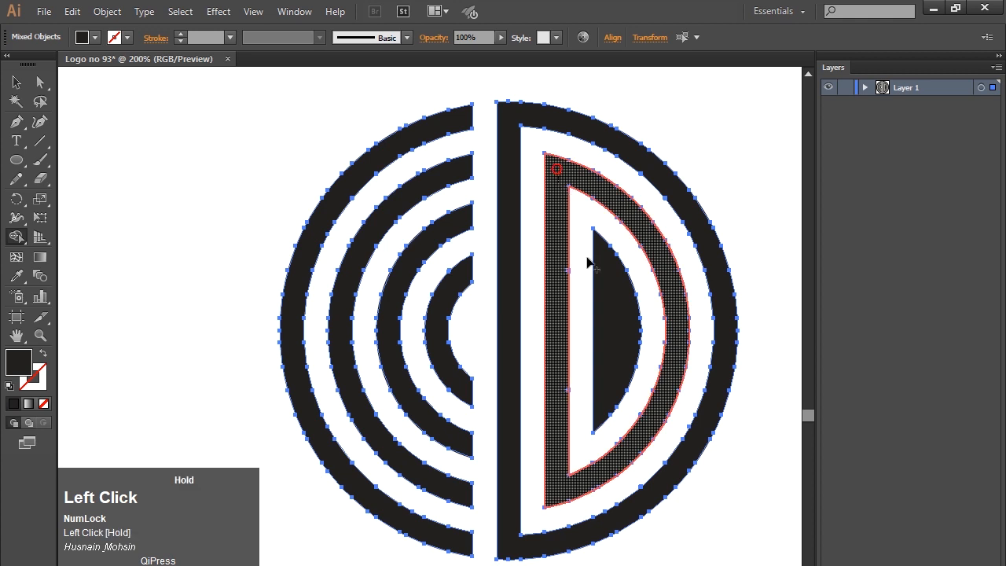
drag(607, 313, 607, 318)
drag(557, 260, 571, 288)
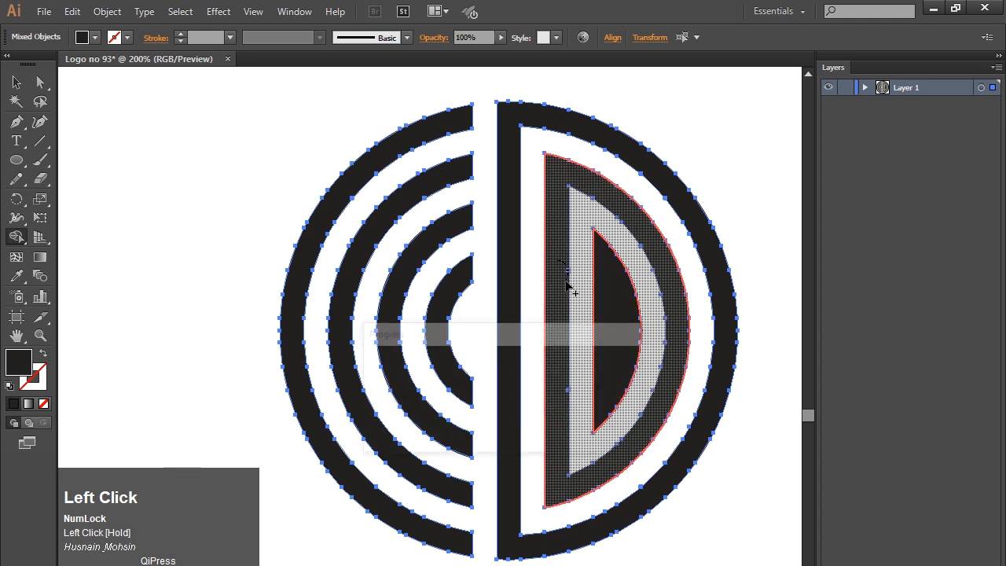
key(ctrl+z)
Select the whole emblem and try to expand it
click(16, 82)
click(104, 159)
drag(210, 102, 717, 555)
click(107, 11)
click(136, 176)
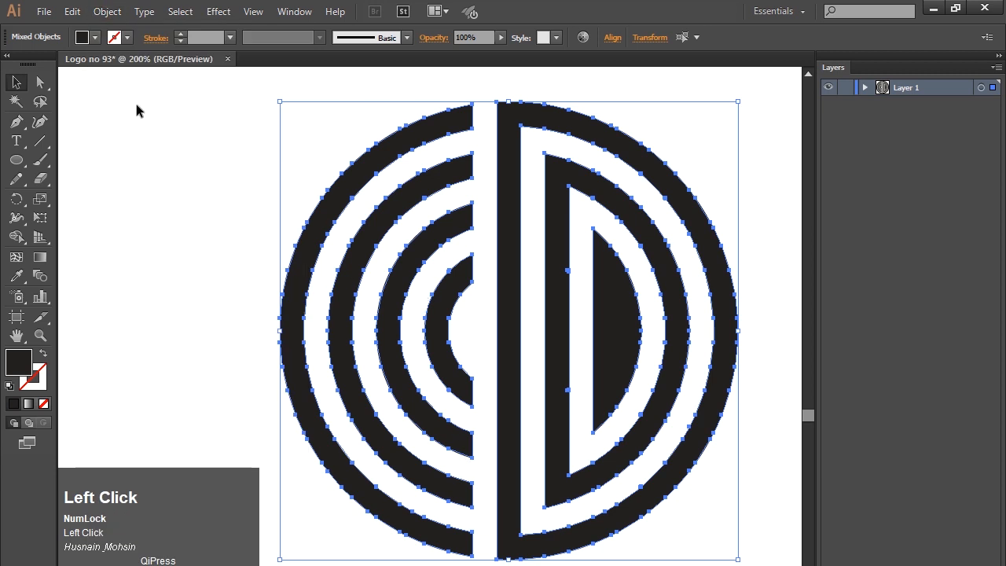
click(107, 11)
click(128, 176)
click(172, 242)
Recolour the whole emblem's fill from black to a golden yellow and deselect it
drag(183, 142, 758, 444)
double_click(19, 361)
click(622, 382)
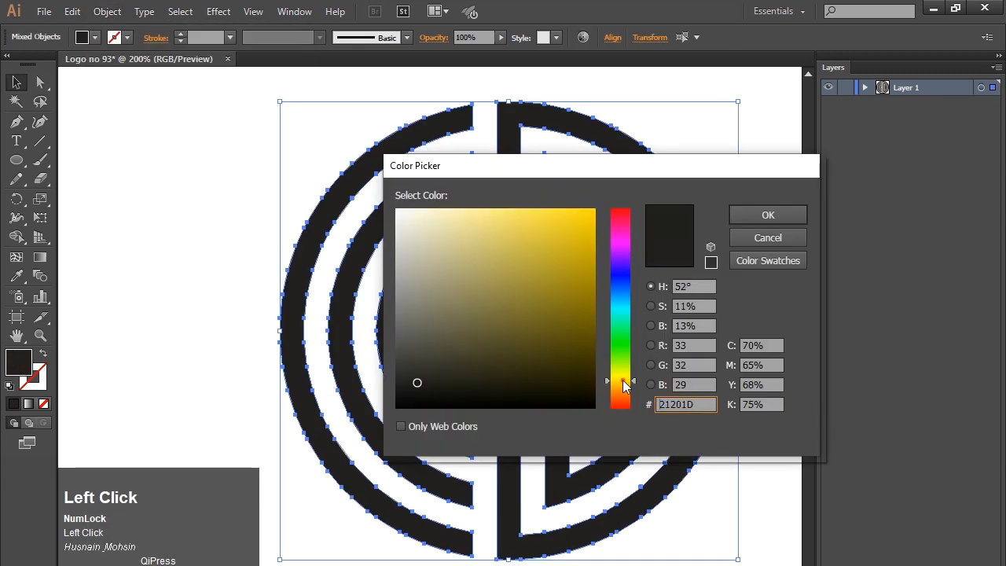
drag(622, 383, 626, 383)
click(572, 235)
click(742, 215)
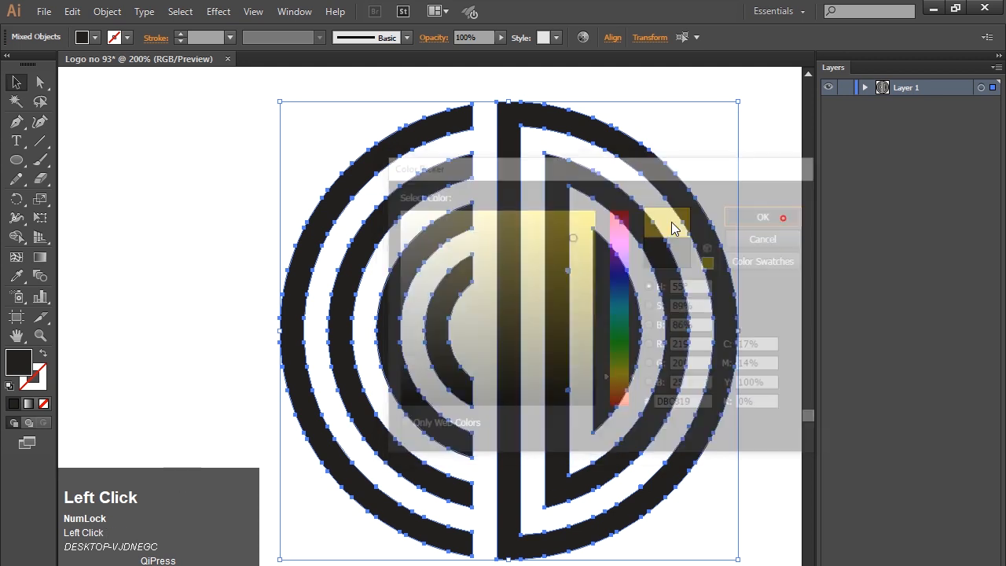
click(217, 214)
Add the text "OZ DIGITAL" below the emblem
key(ctrl+minus)
drag(462, 284, 483, 200)
click(16, 140)
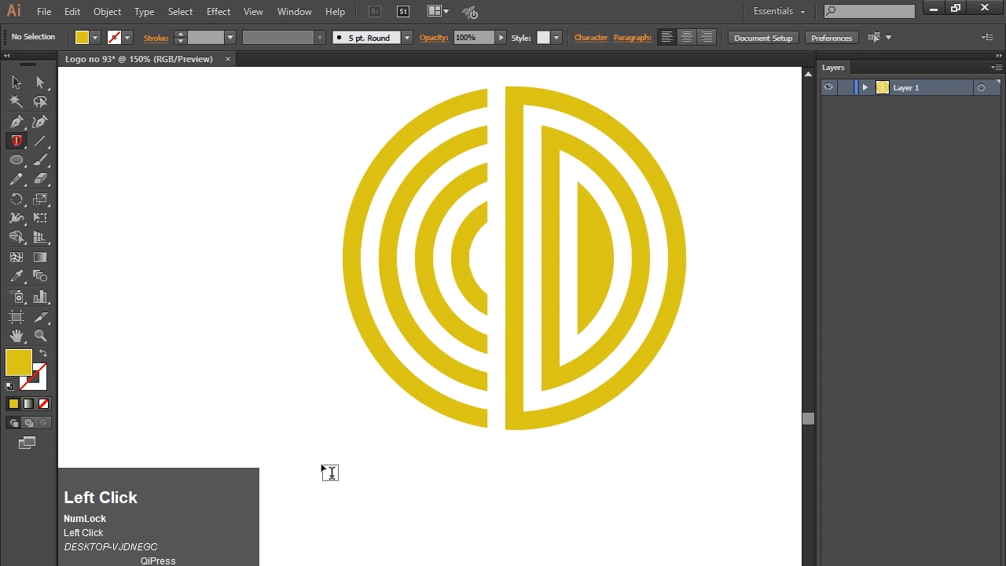
click(385, 518)
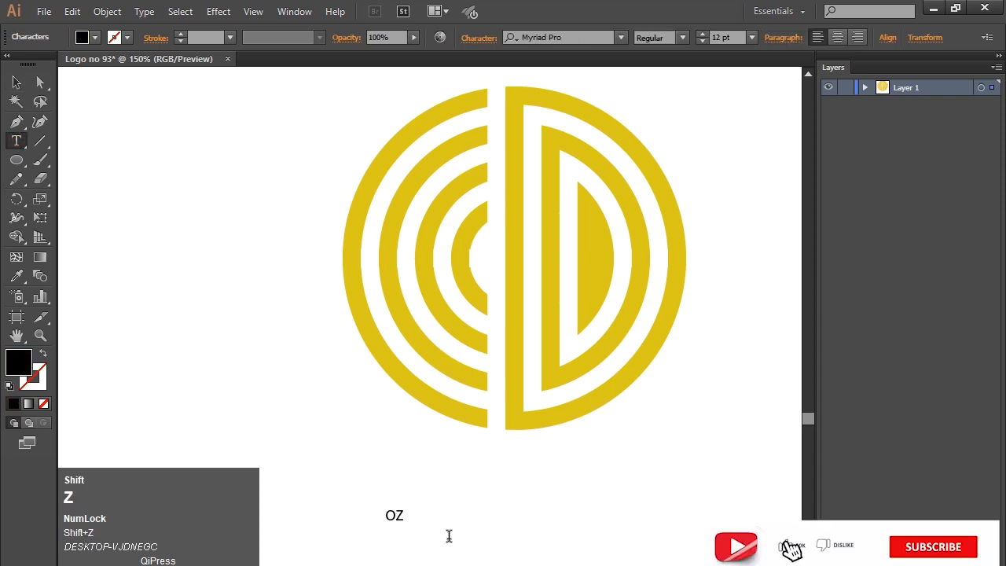
text(OZ DIGITAL)
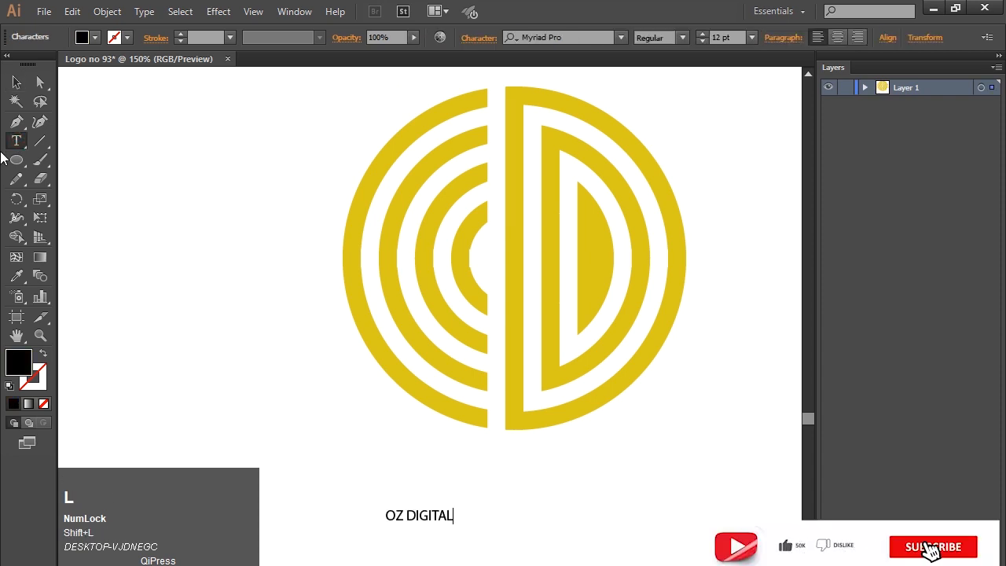
Set the font of the OZ DIGITAL text to Ethnocentric
click(15, 82)
click(550, 37)
text(eth)
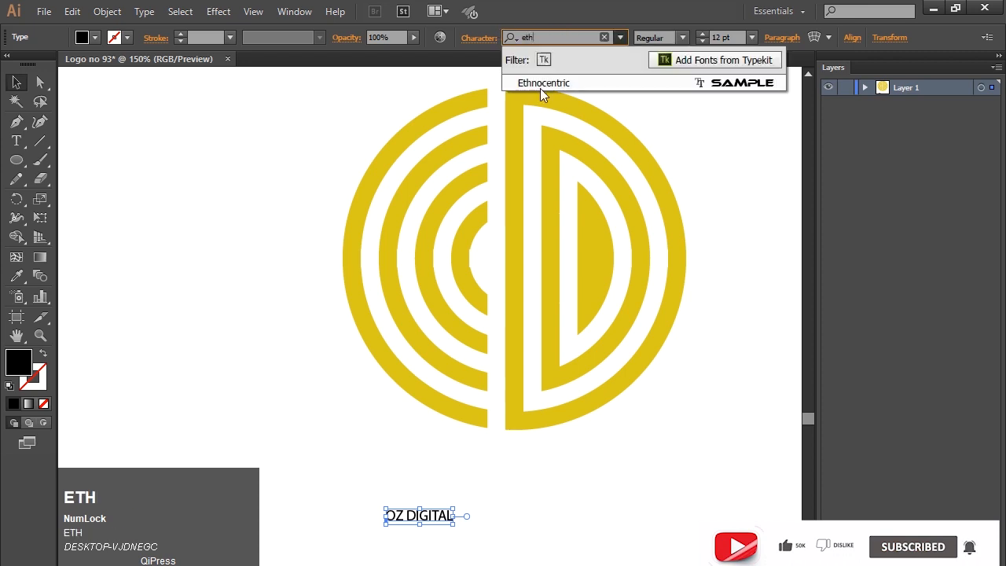
click(540, 85)
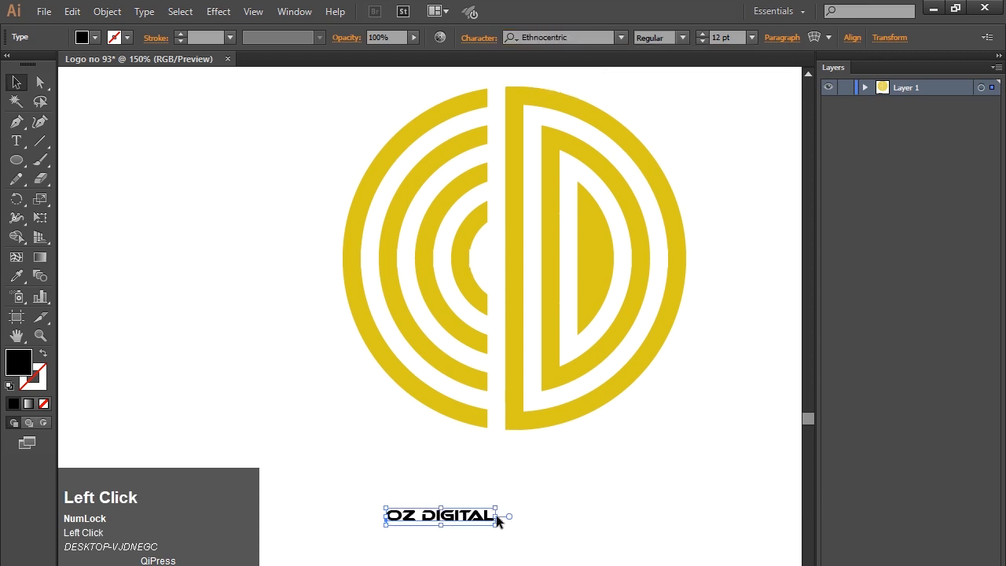
Enlarge the OZ DIGITAL text to slightly wider than the emblem and centre it just beneath
drag(498, 530, 554, 475)
drag(648, 499, 748, 534)
drag(554, 488, 569, 487)
click(267, 361)
Add a second line of text reading "DESTINATIONS" below OZ DIGITAL
click(16, 140)
click(376, 548)
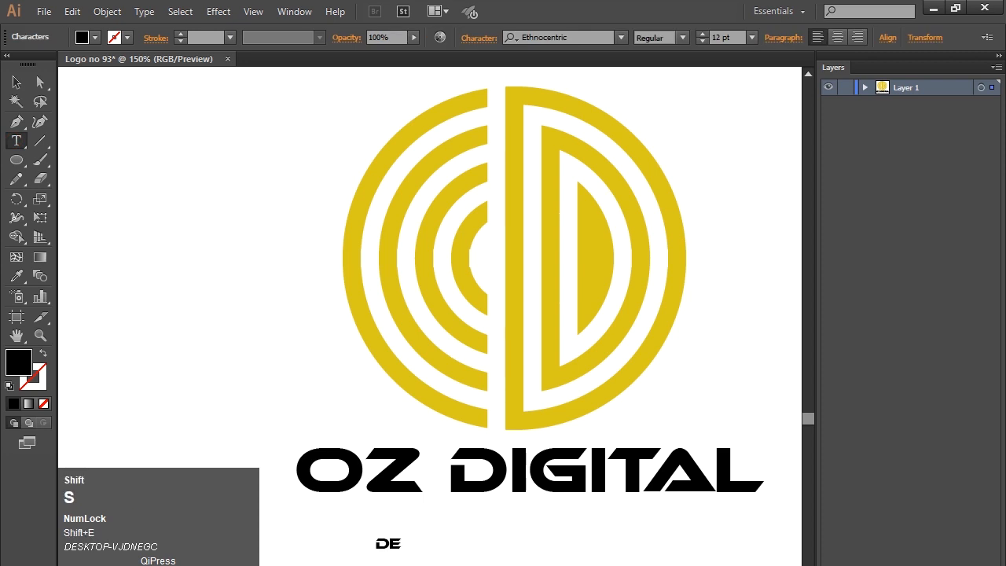
click(16, 83)
Set the DESTINATIONS text to Helvetica Now Display Extra Bold and scale it up to about 21 pt beneath OZ DIGITAL
click(561, 38)
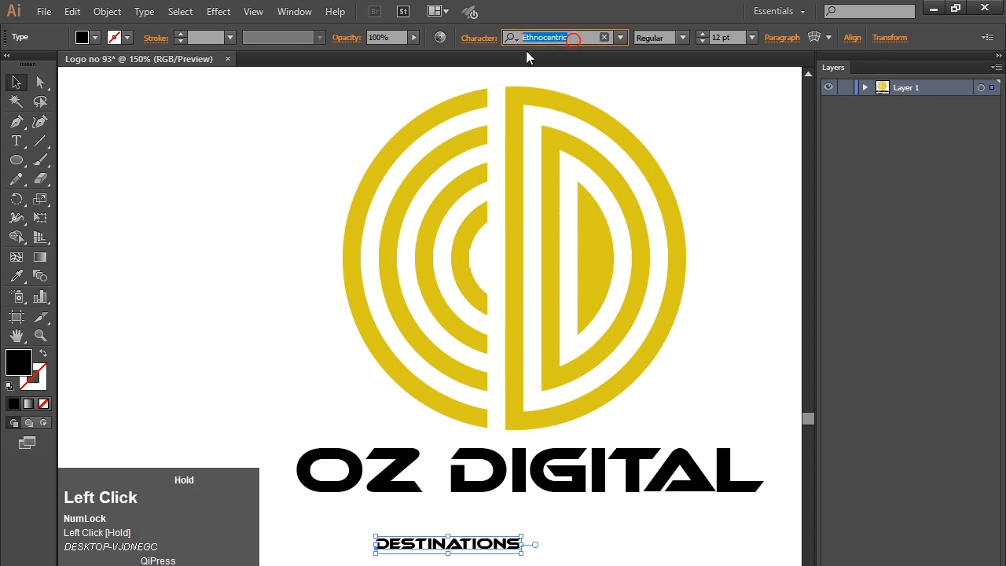
text(hel)
key(BackSpace)
key(BackSpace)
key(BackSpace)
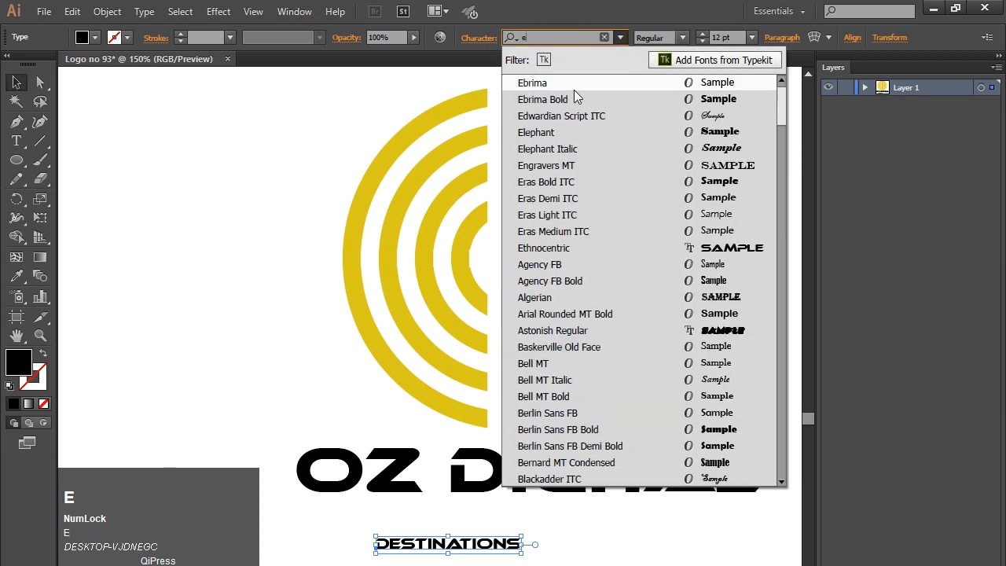
text(hel)
click(583, 100)
drag(480, 553, 551, 528)
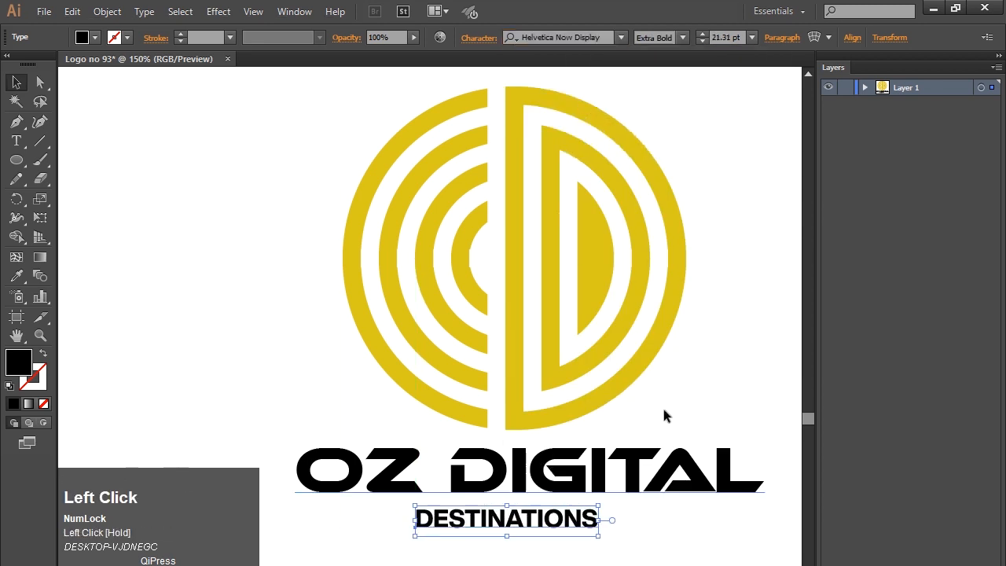
Set the tracking of the DESTINATIONS text to 500 and centre the line under OZ DIGITAL
key(ctrl+t)
click(748, 462)
text(50)
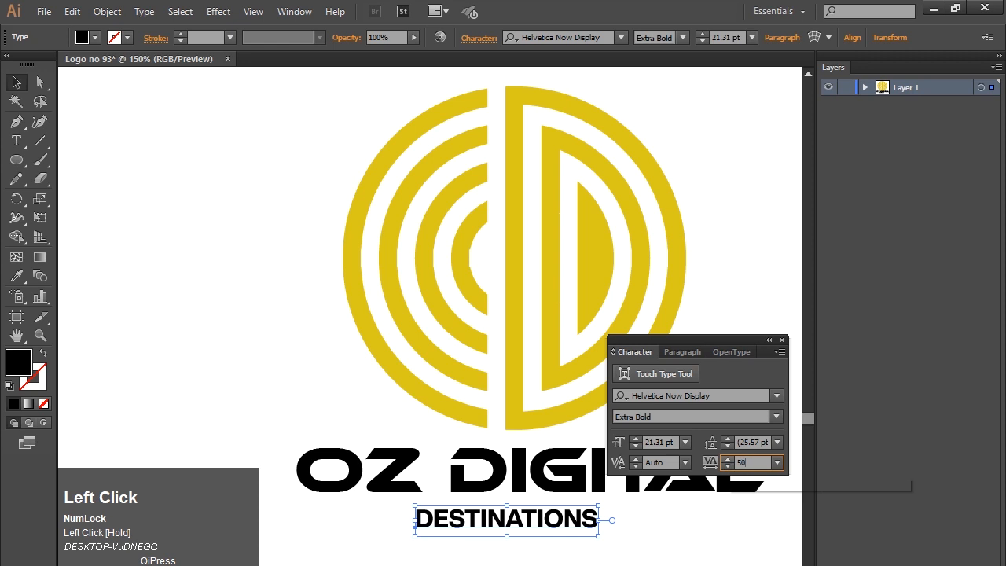
text(0)
key(Return)
drag(714, 337, 897, 297)
click(718, 341)
drag(612, 524, 567, 533)
Select the emblem and both text lines and expand them with Object and Fill enabled
drag(274, 107, 650, 549)
click(107, 11)
click(152, 175)
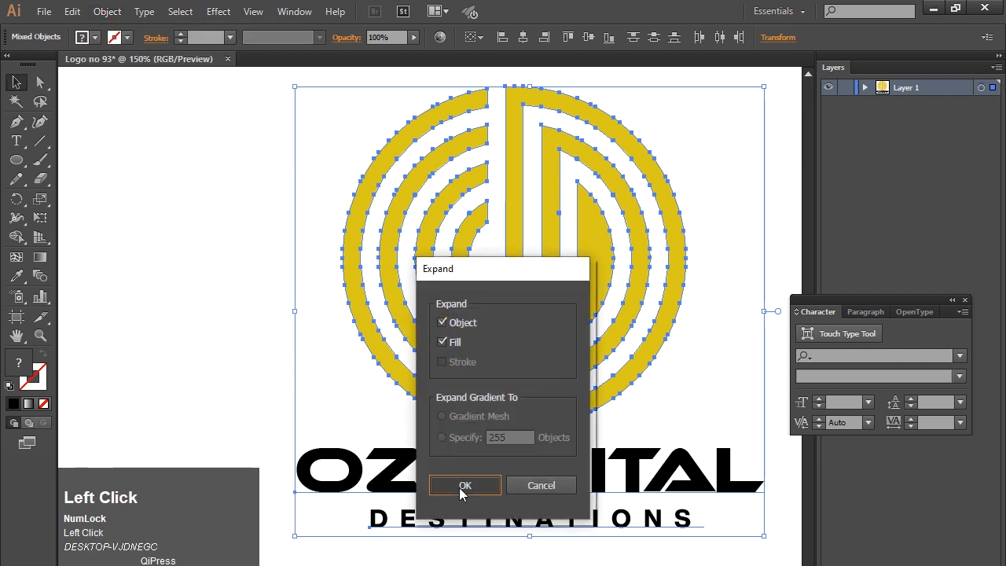
click(464, 485)
Recolour the emblem with the bright yellow swatch and deselect it
drag(326, 134, 661, 307)
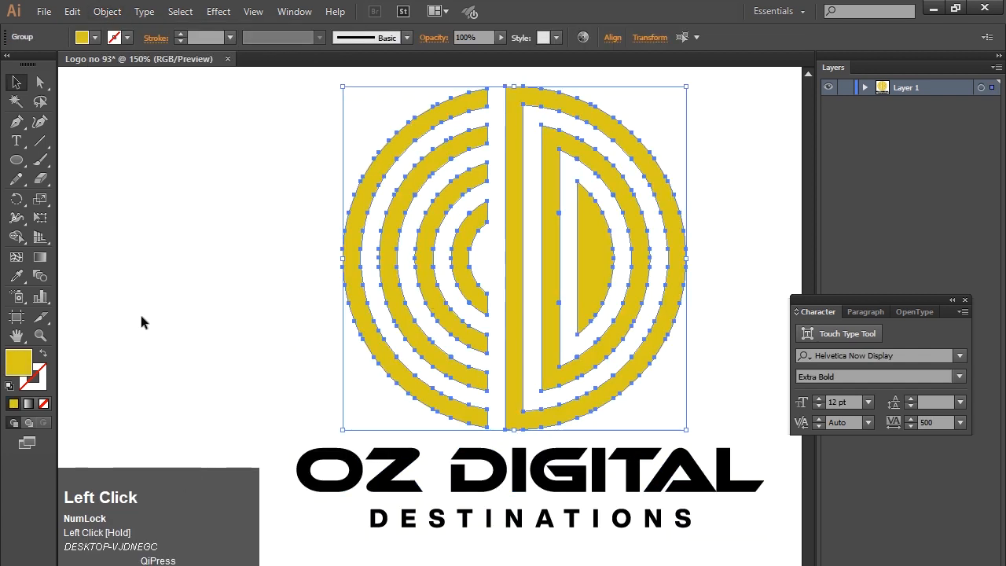
double_click(26, 361)
click(770, 244)
click(94, 38)
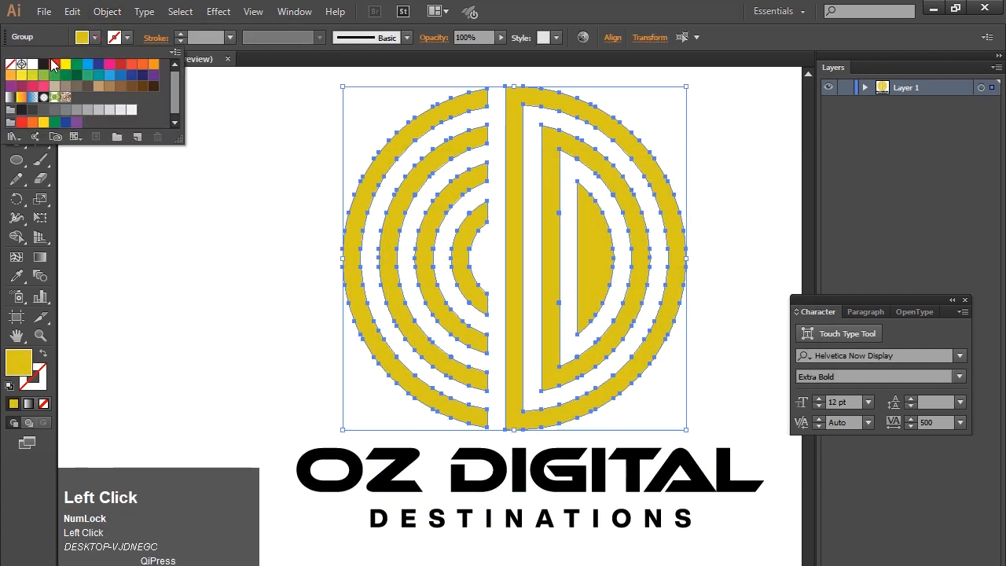
click(18, 76)
click(296, 321)
Recolour both lines of text with a medium blue swatch and deselect them
drag(323, 530, 665, 484)
click(95, 37)
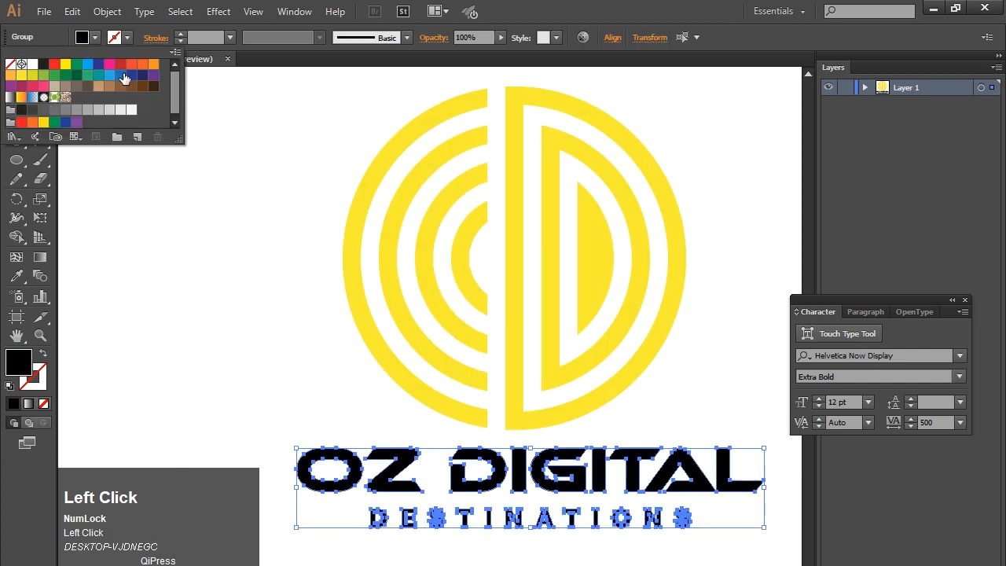
click(124, 78)
click(160, 184)
Try a Multiply drop shadow on the emblem at 75% opacity with 7 px offsets and 5 px blur, and undo it
drag(304, 106, 692, 299)
click(217, 12)
mouse_move(250, 191)
click(407, 192)
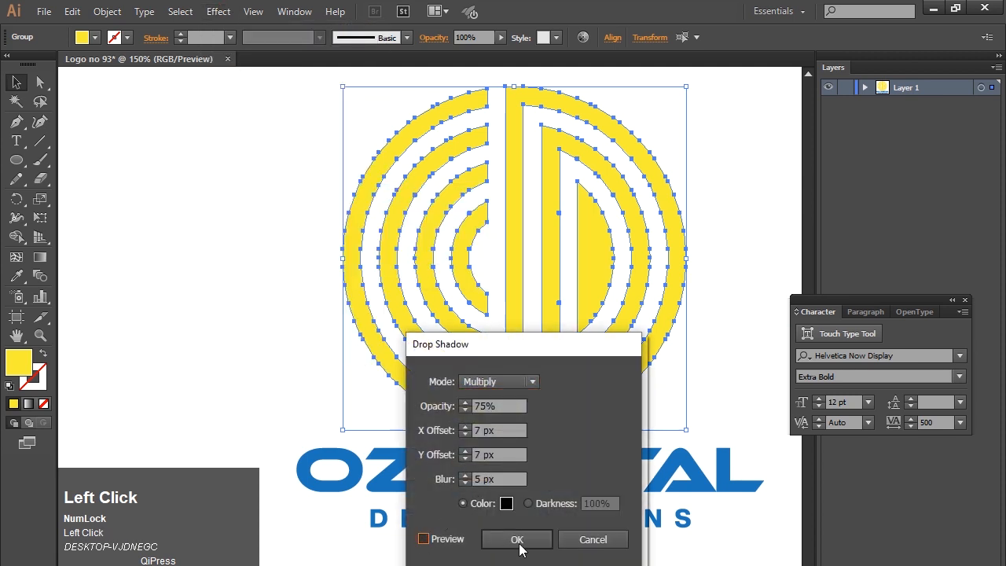
click(517, 540)
click(301, 304)
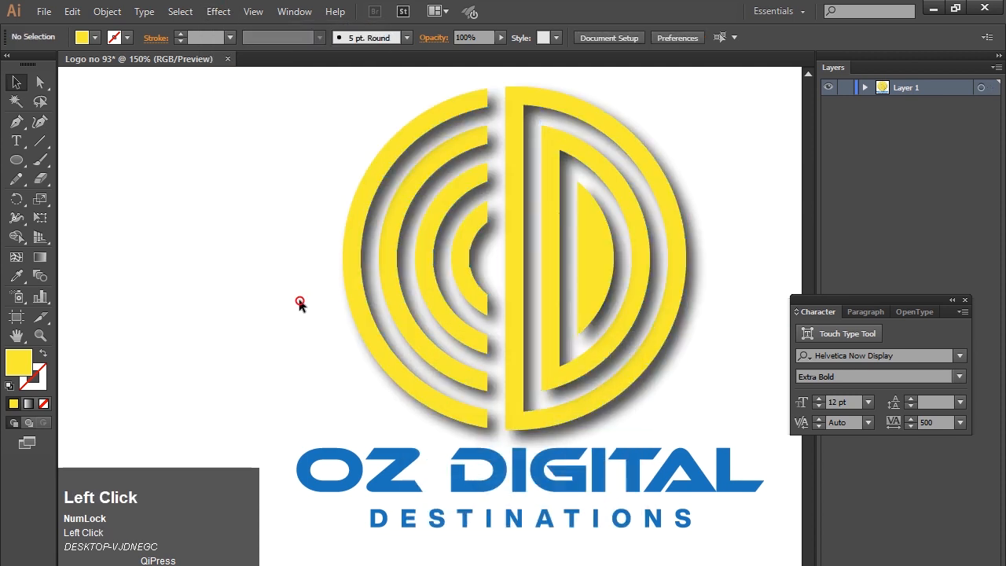
key(ctrl+z)
Move the whole logo to the middle of the artboard as a temporary group and ungroup it
click(222, 11)
click(218, 11)
click(168, 216)
scroll(169, 216, down, 4)
key(space)
drag(260, 225, 233, 164)
drag(333, 123, 655, 426)
key(ctrl+g)
drag(473, 235, 447, 257)
click(206, 220)
right_click(446, 230)
click(498, 315)
Preview and apply the 7 px offset, 5 px blur drop shadow to the ungrouped emblem again, and undo it
drag(243, 162, 573, 235)
click(218, 11)
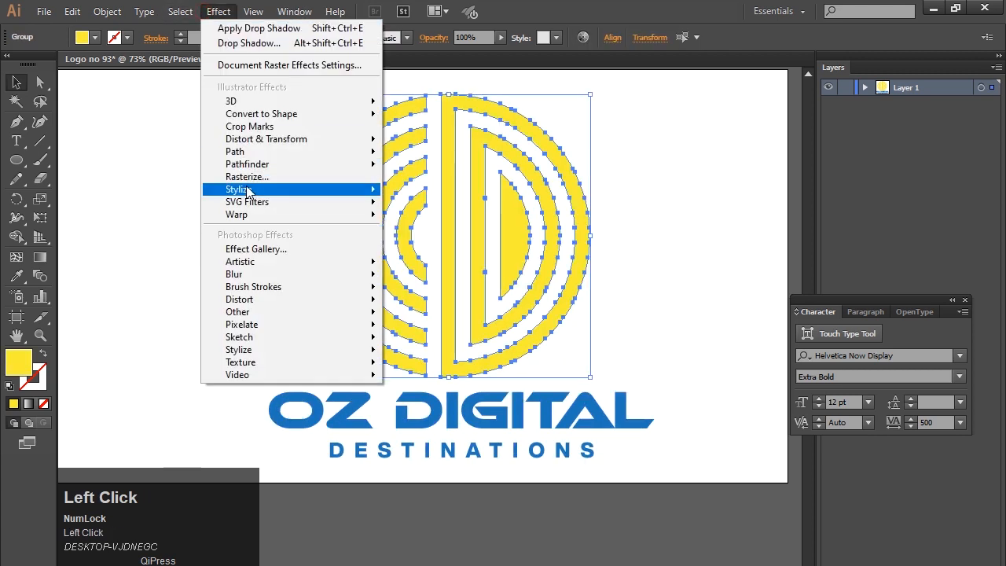
mouse_move(245, 191)
click(414, 189)
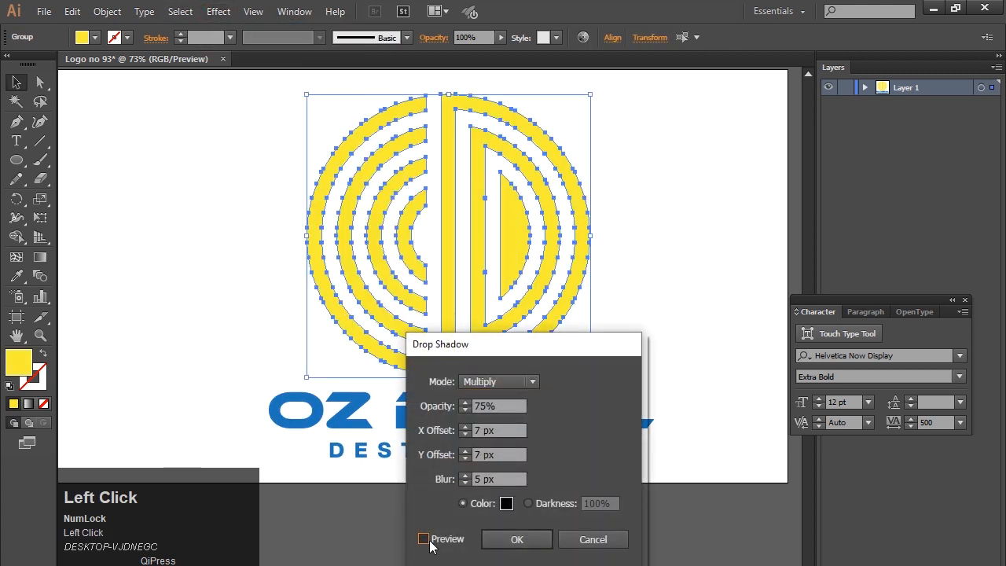
click(429, 543)
click(516, 539)
click(201, 279)
drag(267, 97, 616, 469)
click(694, 276)
key(ctrl+z)
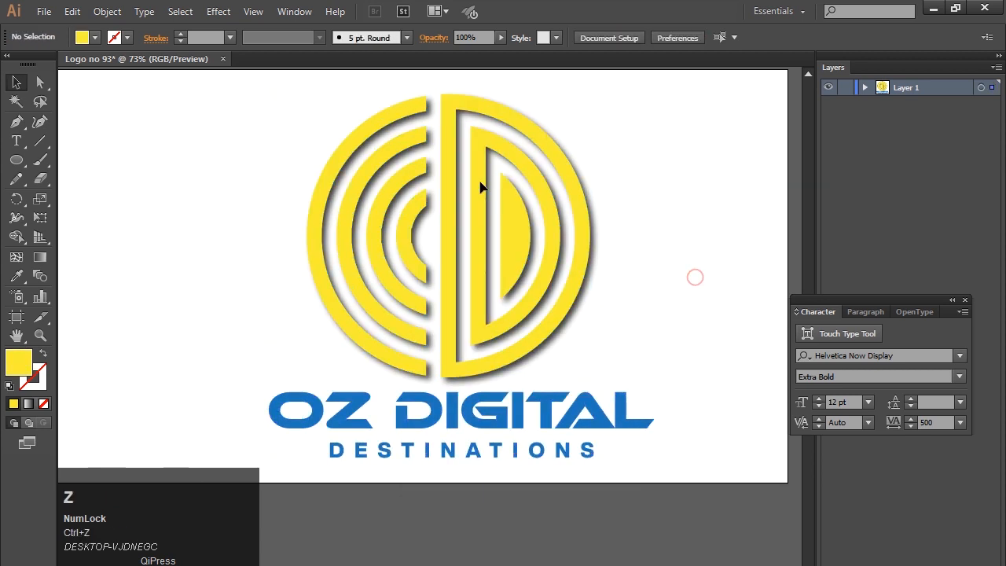
Apply a 75% Multiply drop shadow to the emblem with a reduced X offset, 5 px Y offset and 5 px blur
click(218, 11)
mouse_move(246, 191)
click(440, 191)
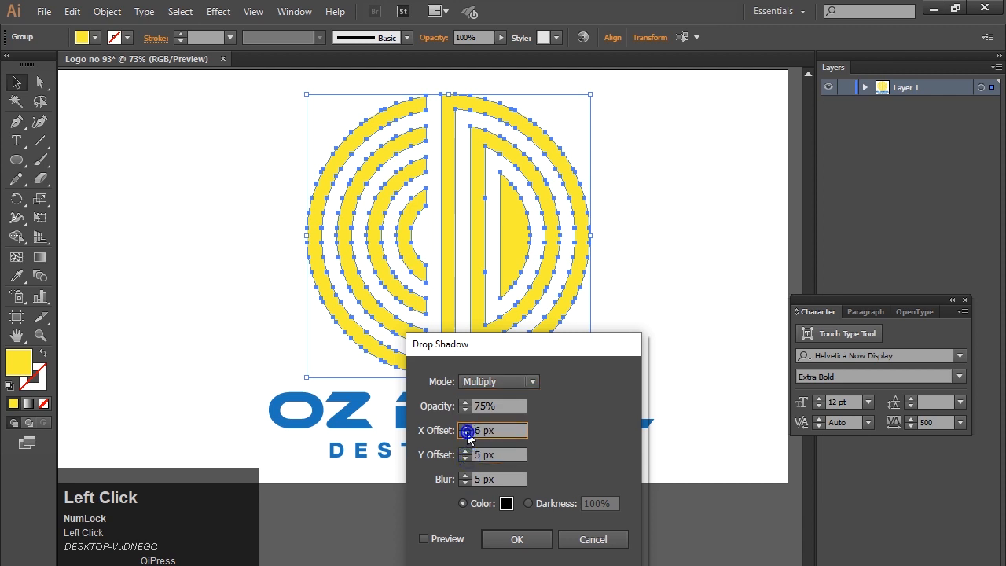
click(515, 539)
click(286, 291)
Select the emblem and both lines of text together and bring up their context commands
drag(247, 123, 646, 471)
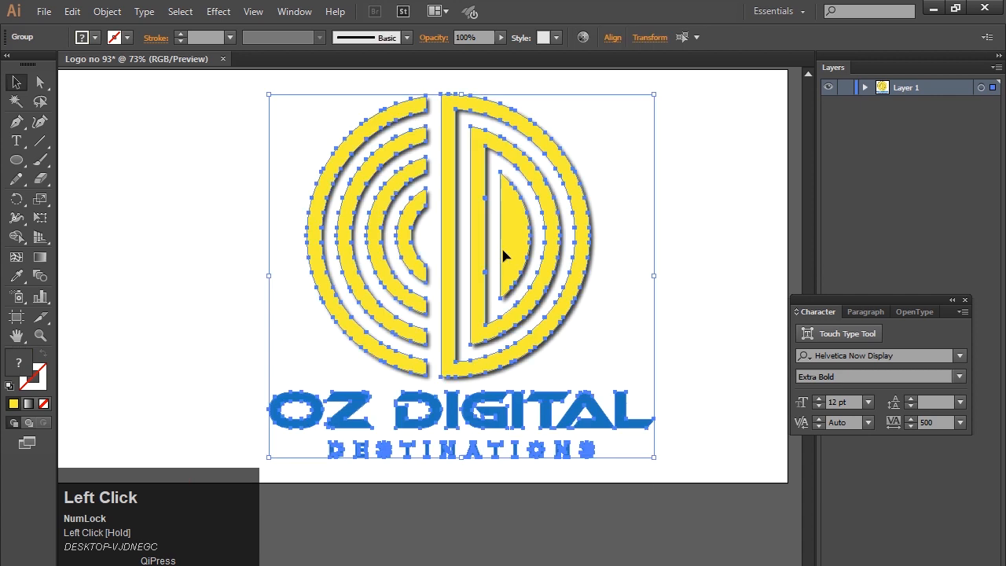
right_click(480, 235)
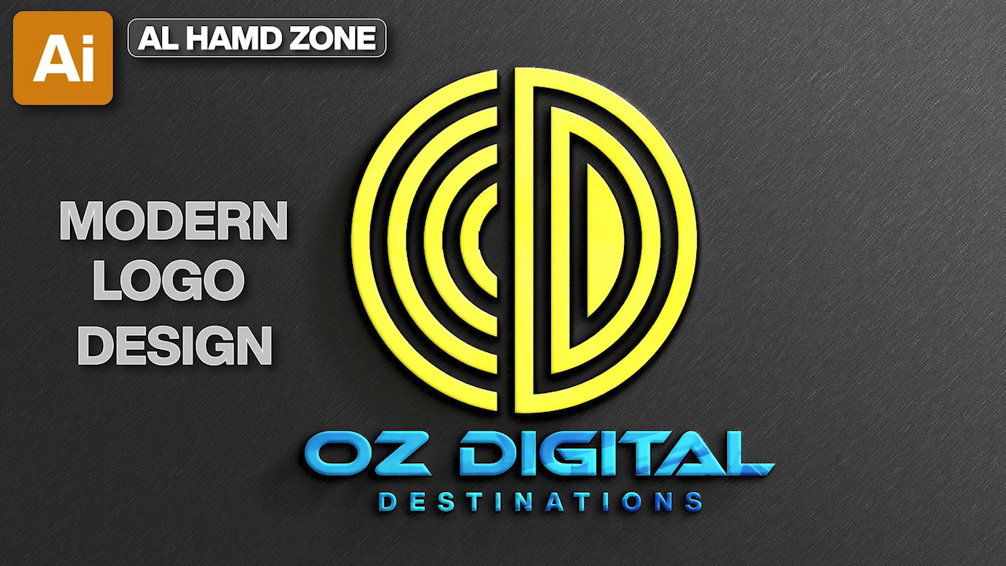